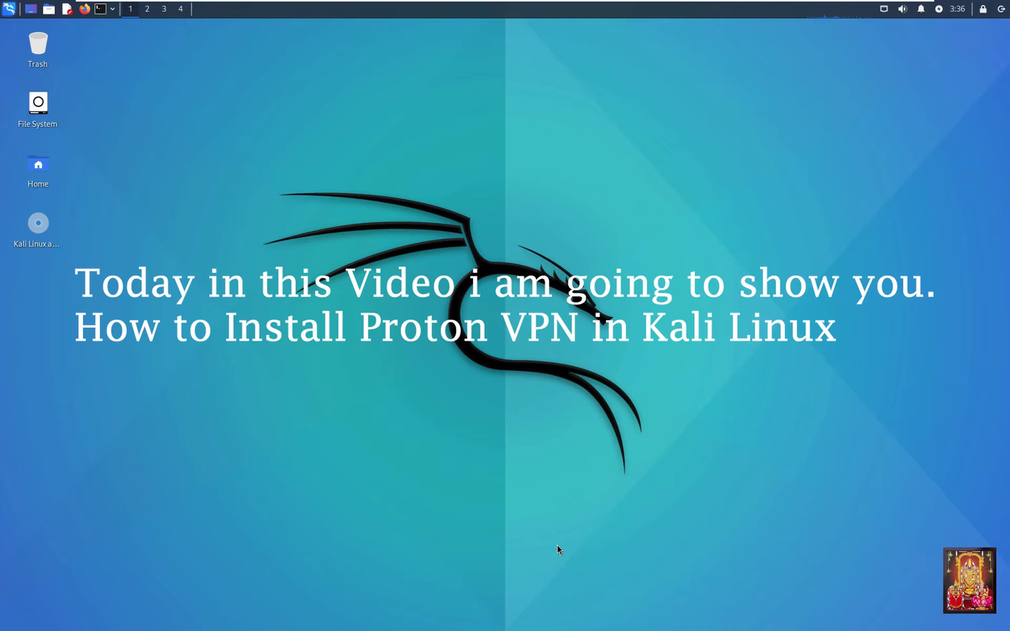
Launch Firefox ESR, maximize it and load google.com
{"action": "left_click", "coordinate": [558, 544]}
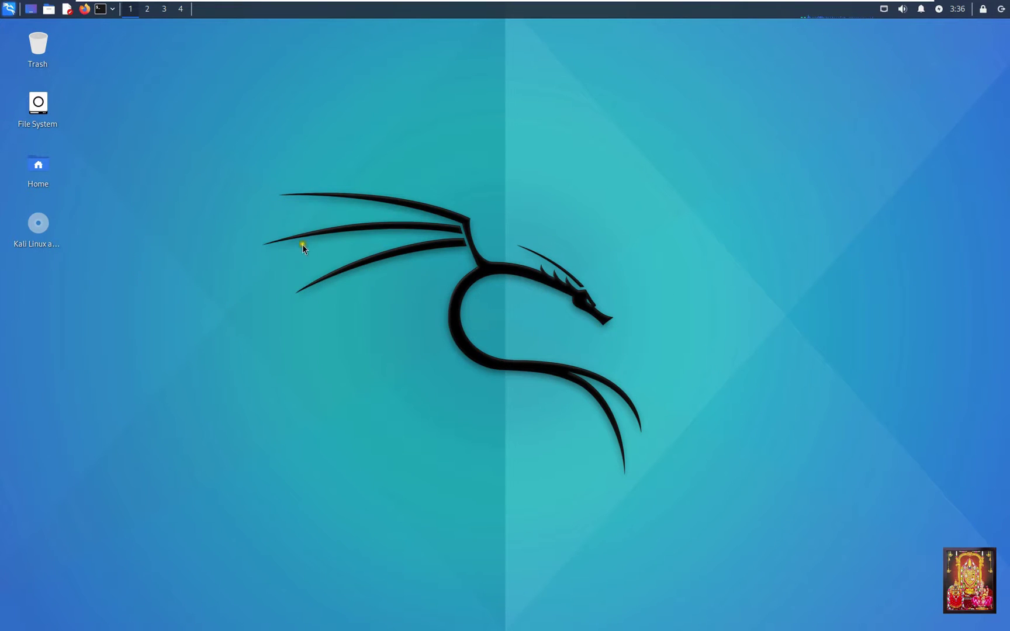
{"action": "left_click", "coordinate": [87, 13]}
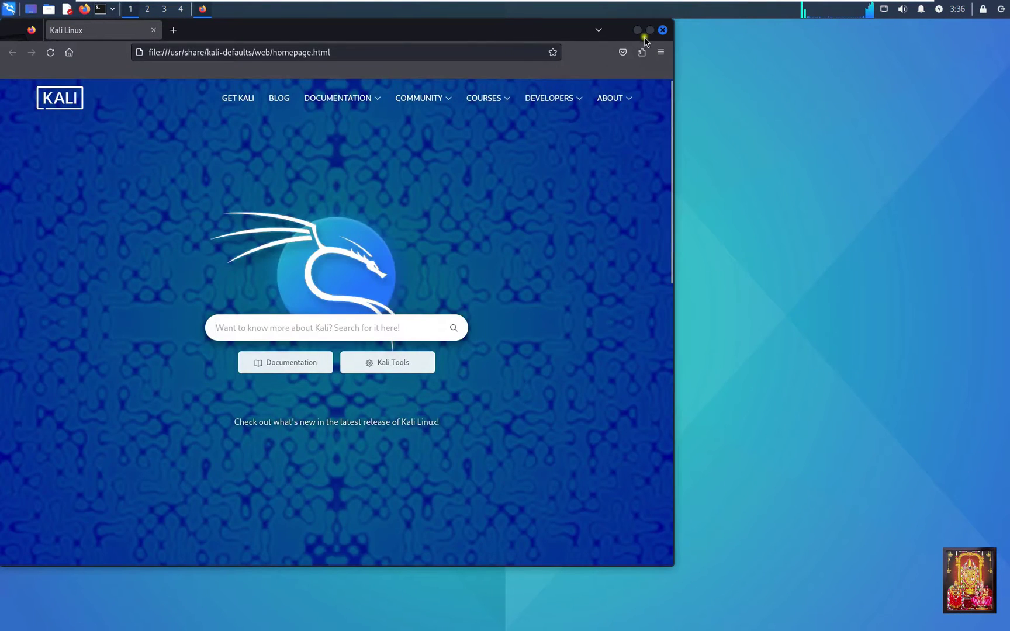
{"action": "left_click", "coordinate": [651, 30]}
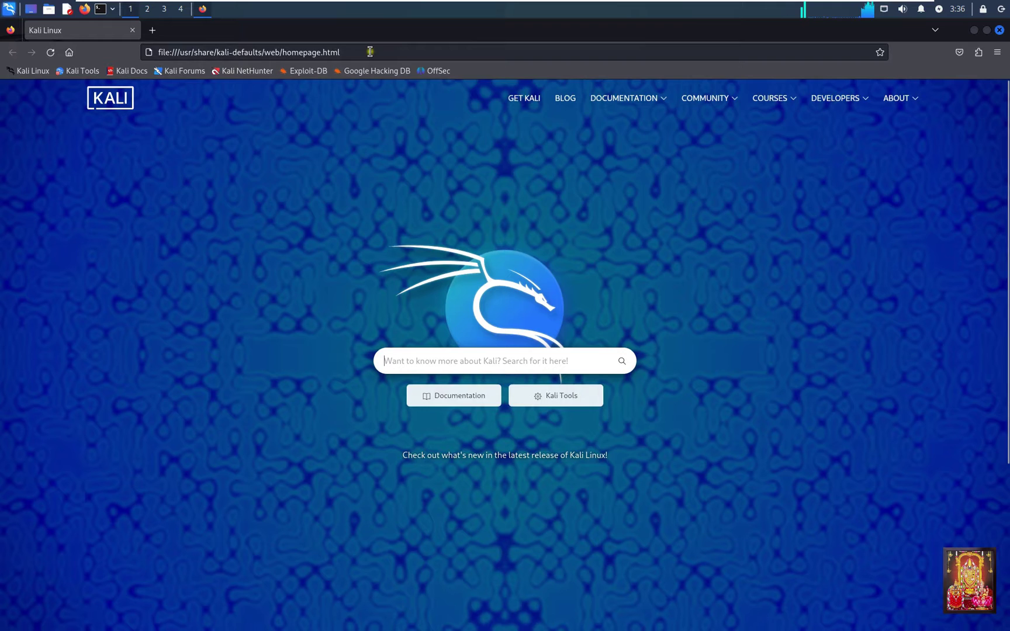
{"action": "left_click", "coordinate": [370, 52]}
{"action": "type", "text": "googl"}
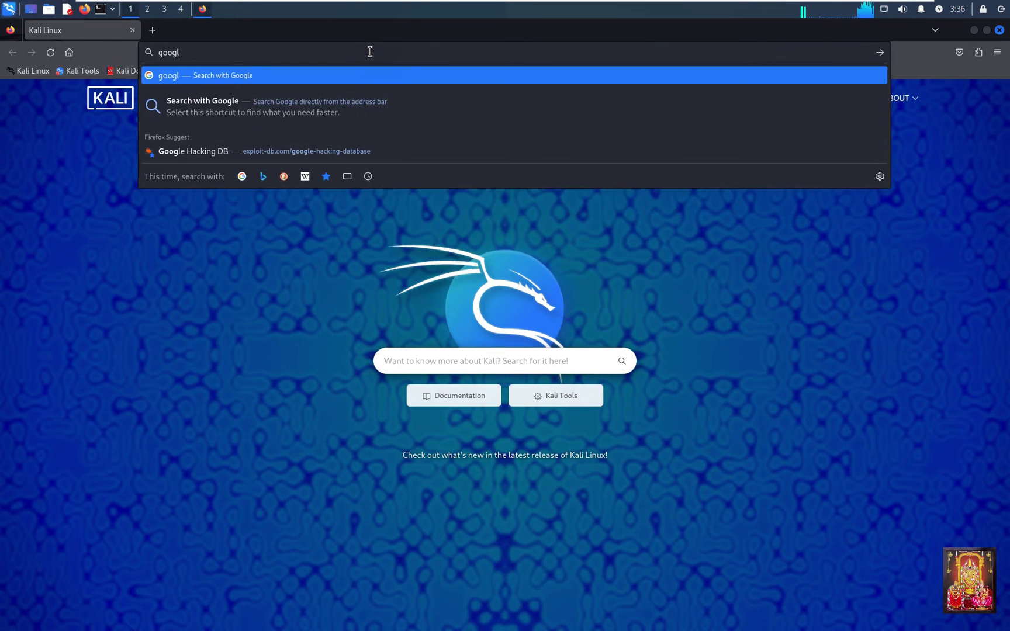
{"action": "type", "text": "e.com"}
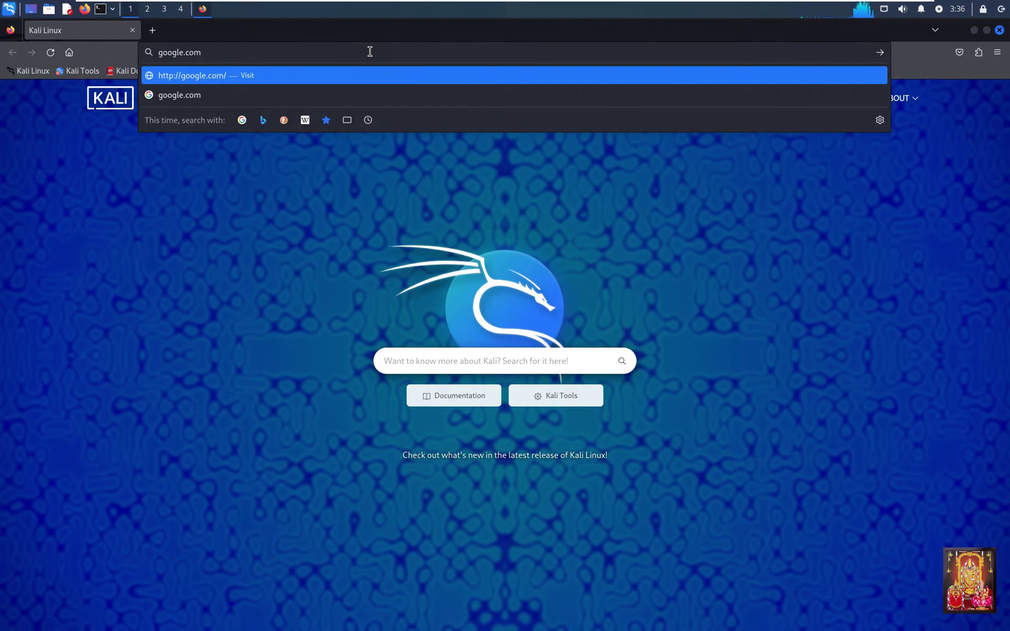
{"action": "key", "text": "Return"}
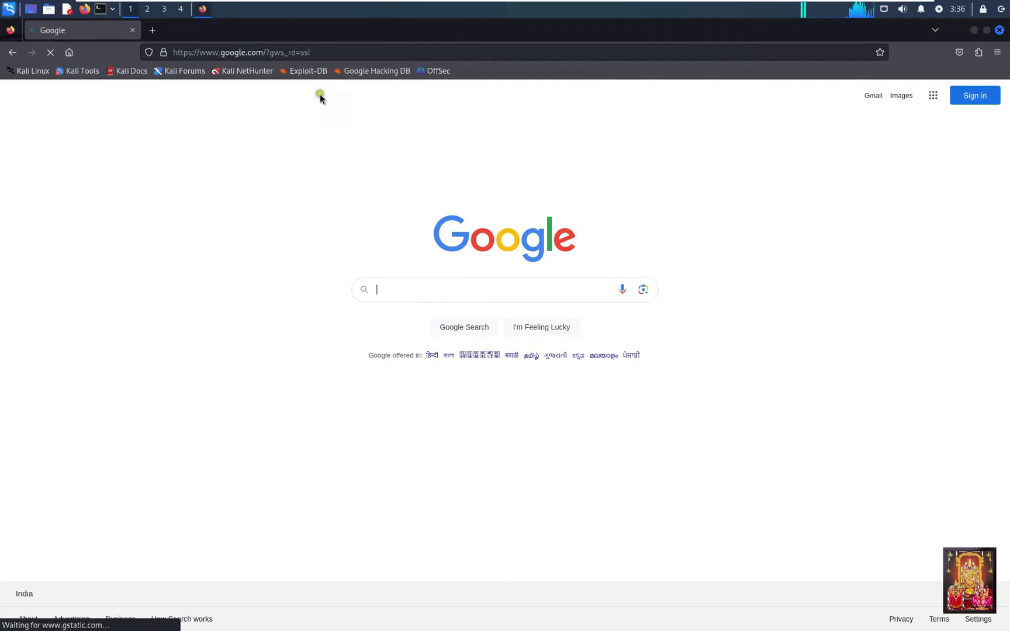
Search Google for 'download proton vpn for kali linux'
{"action": "left_click", "coordinate": [404, 292]}
{"action": "type", "text": "download proton "}
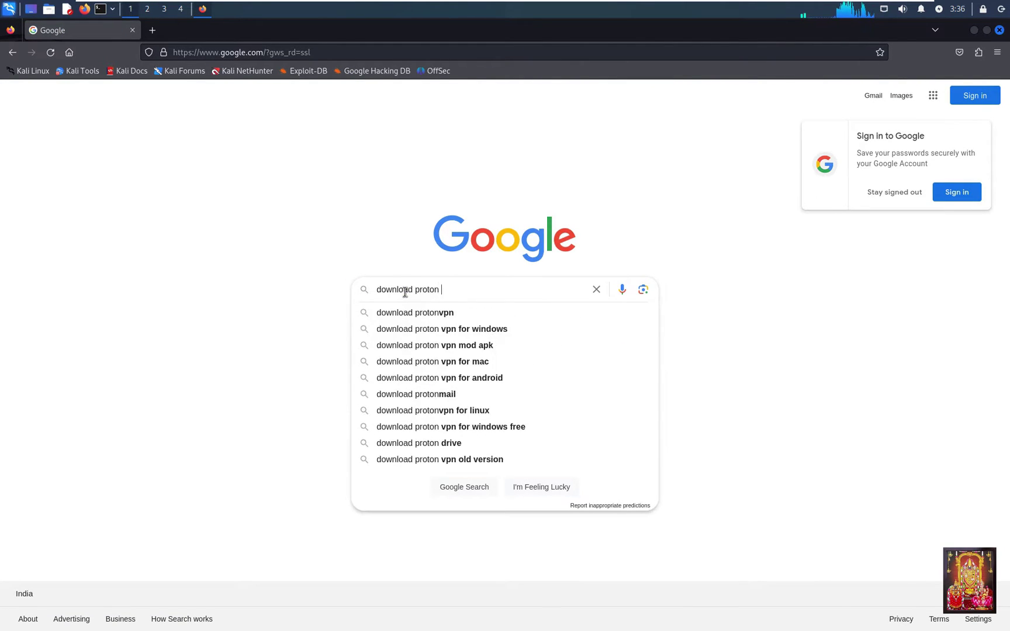
{"action": "type", "text": "vpn for k"}
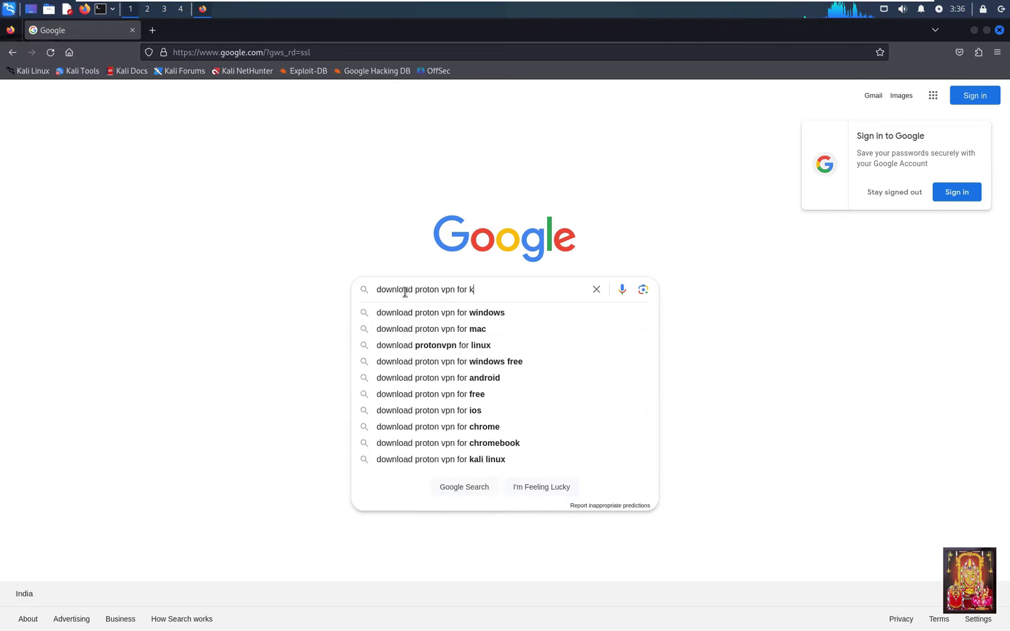
{"action": "type", "text": "ali linux"}
{"action": "key", "text": "Return"}
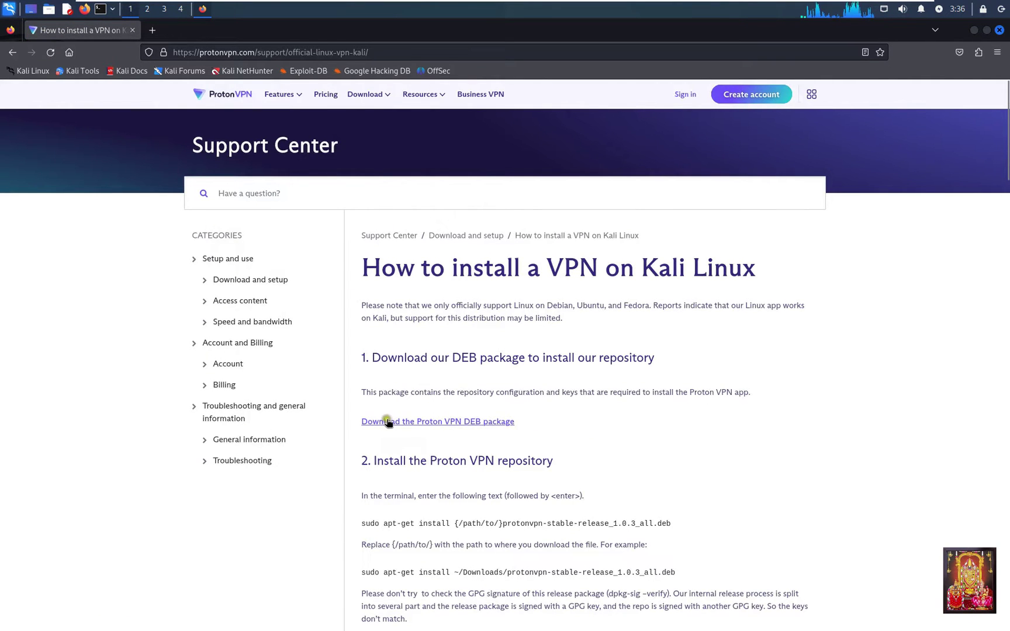
Download protonvpn-stable-release_1.0.3_all.deb from the Kali installation guide
{"action": "left_click", "coordinate": [464, 422]}
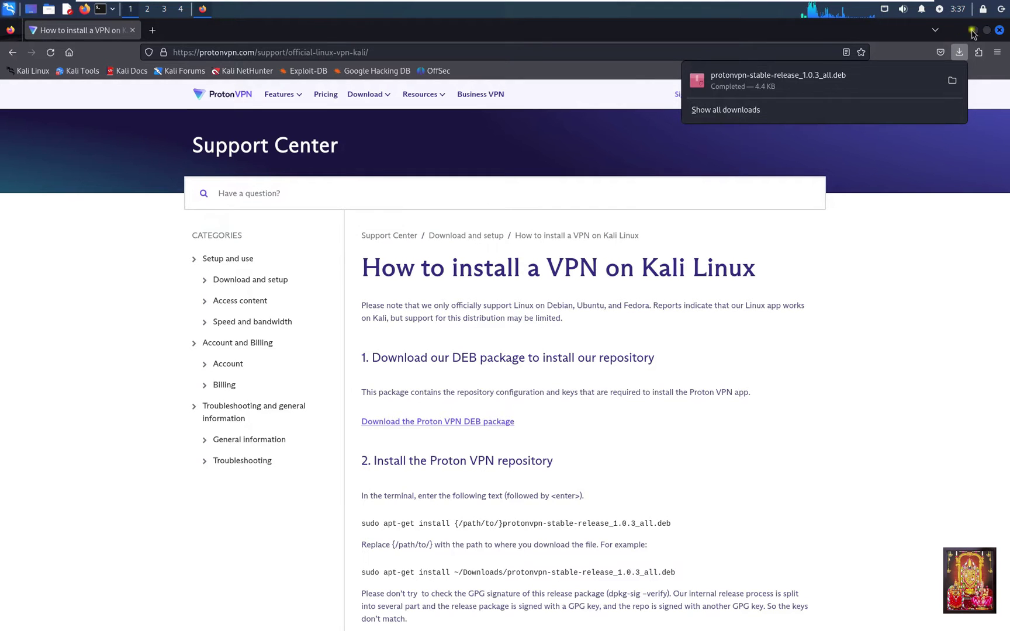
Close Firefox and open a ~/Desktop terminal with enlarged text and a larger window
{"action": "left_click", "coordinate": [999, 30]}
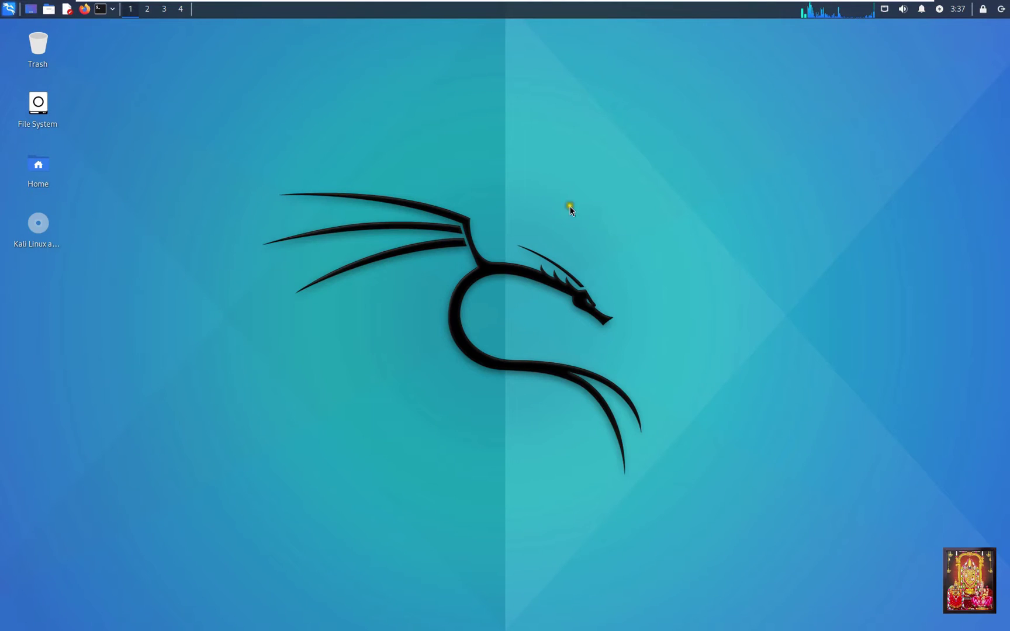
{"action": "right_click", "coordinate": [216, 164]}
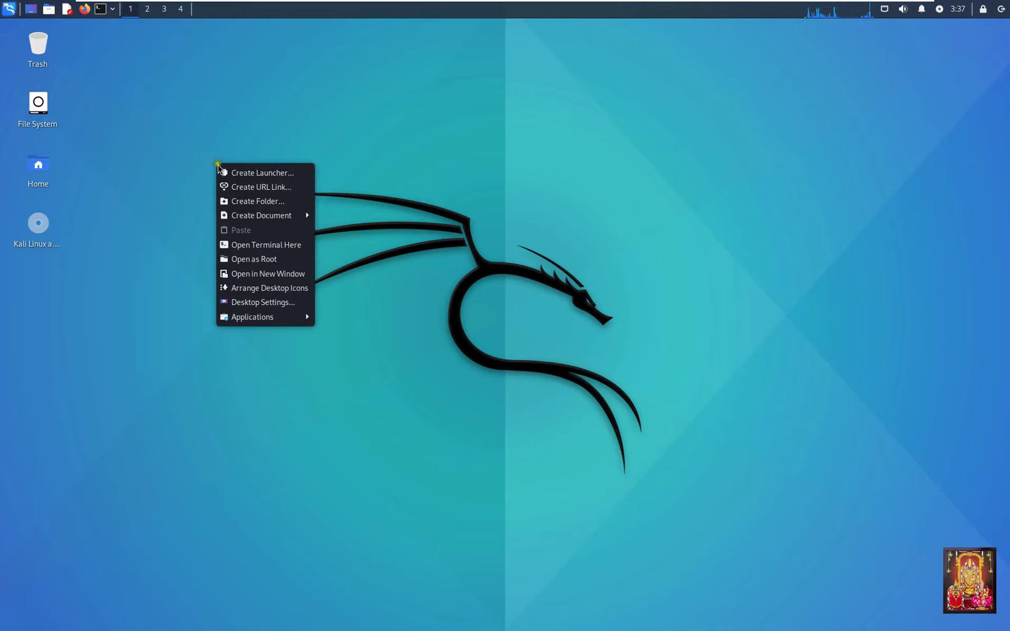
{"action": "left_click", "coordinate": [266, 245]}
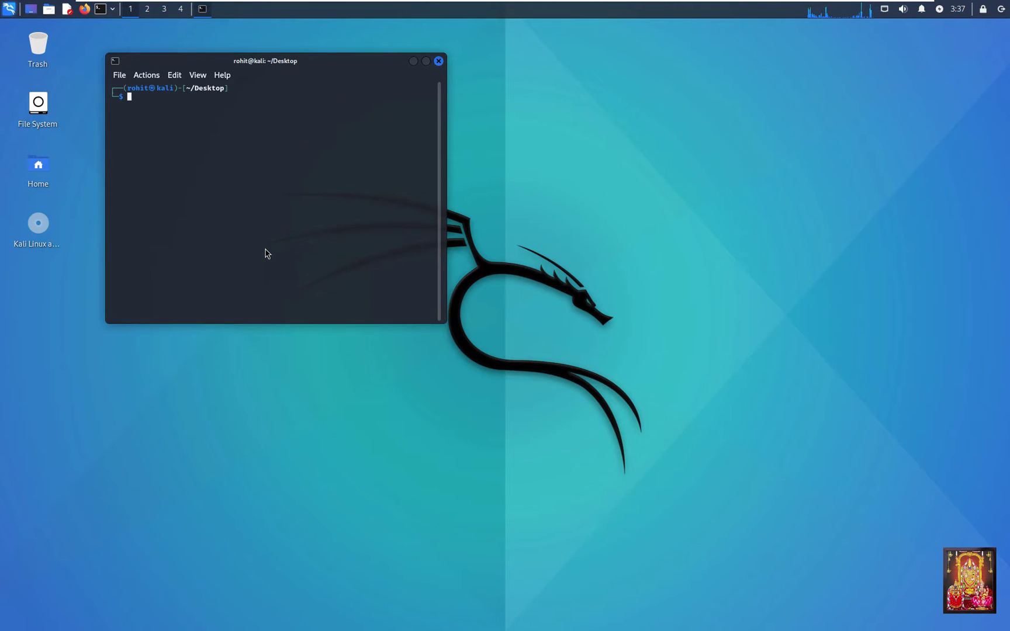
{"action": "key", "text": "ctrl+shift+plus"}
{"action": "key", "text": "ctrl+shift+plus"}
{"action": "key", "text": "ctrl+shift+plus"}
{"action": "key", "text": "ctrl+shift+plus"}
{"action": "key", "text": "ctrl+shift+plus"}
{"action": "key", "text": "ctrl+shift+plus"}
{"action": "key", "text": "ctrl+shift+plus"}
{"action": "key", "text": "ctrl+shift+plus"}
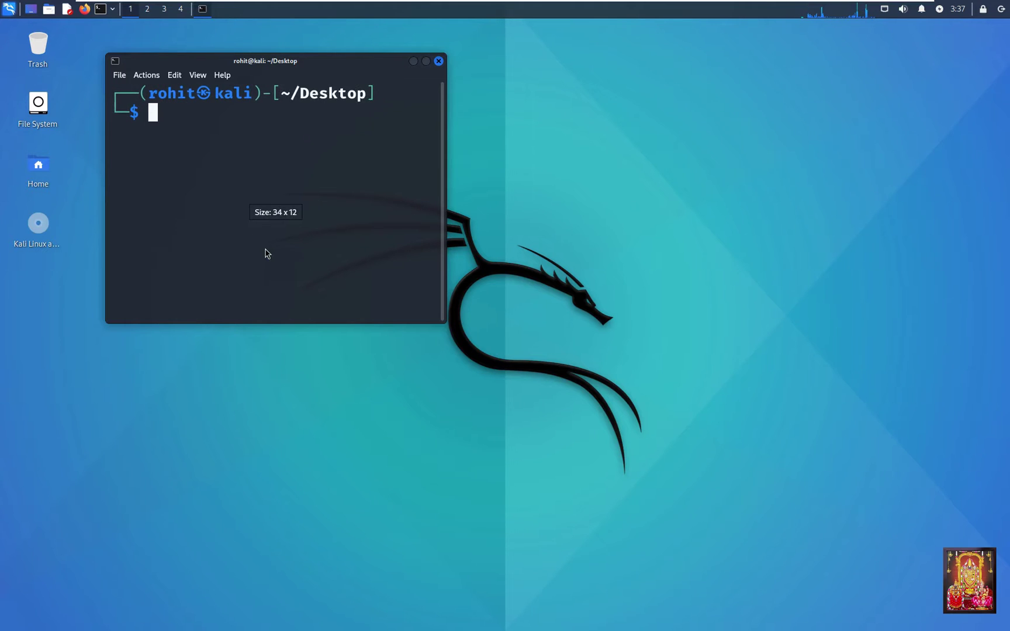
{"action": "key", "text": "ctrl+shift+plus"}
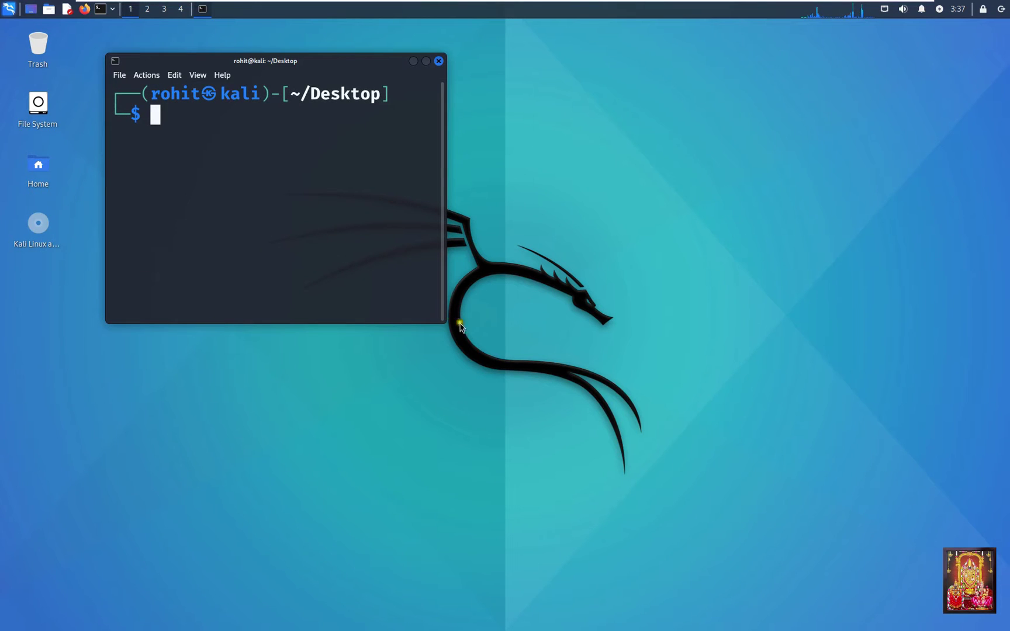
{"action": "left_click_drag", "start_coordinate": [443, 317], "coordinate": [783, 466]}
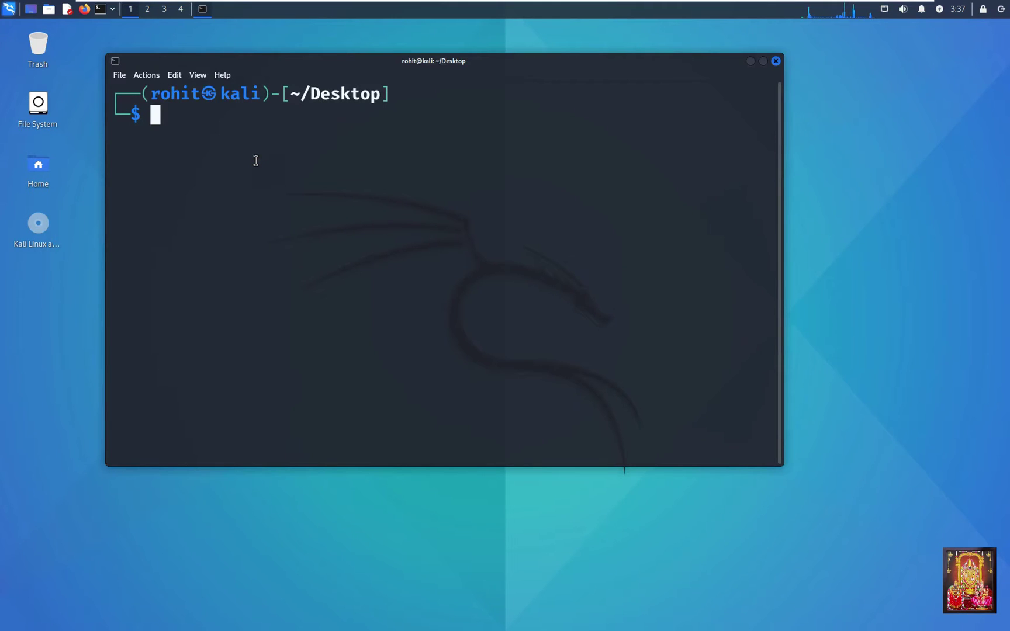
{"action": "type", "text": "cd\\"}
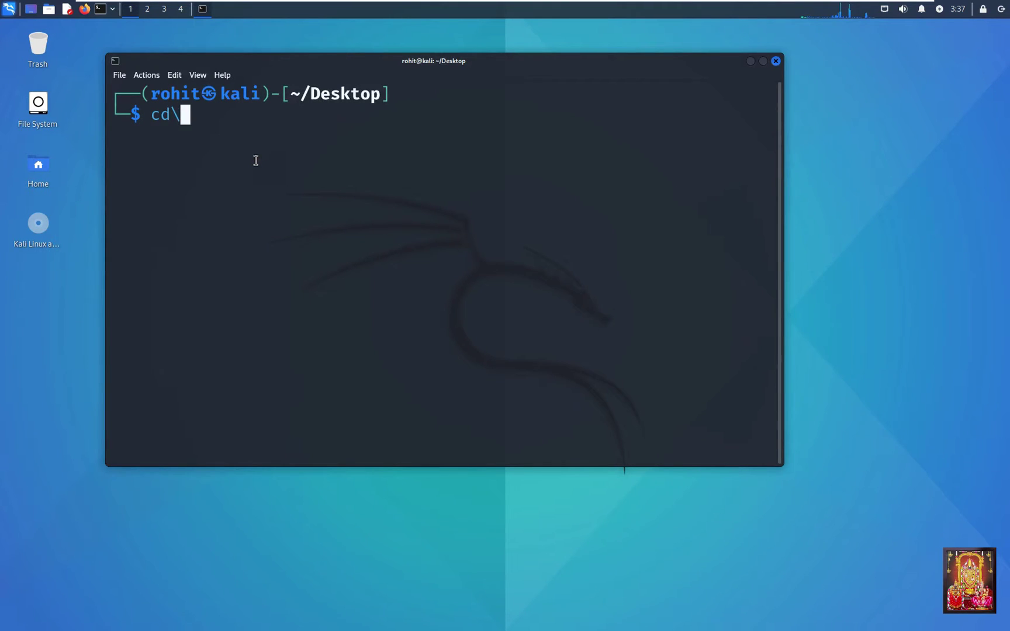
Go home, change into ~/Downloads and list the protonvpn .deb file
{"action": "key", "text": "Return"}
{"action": "key", "text": "Return"}
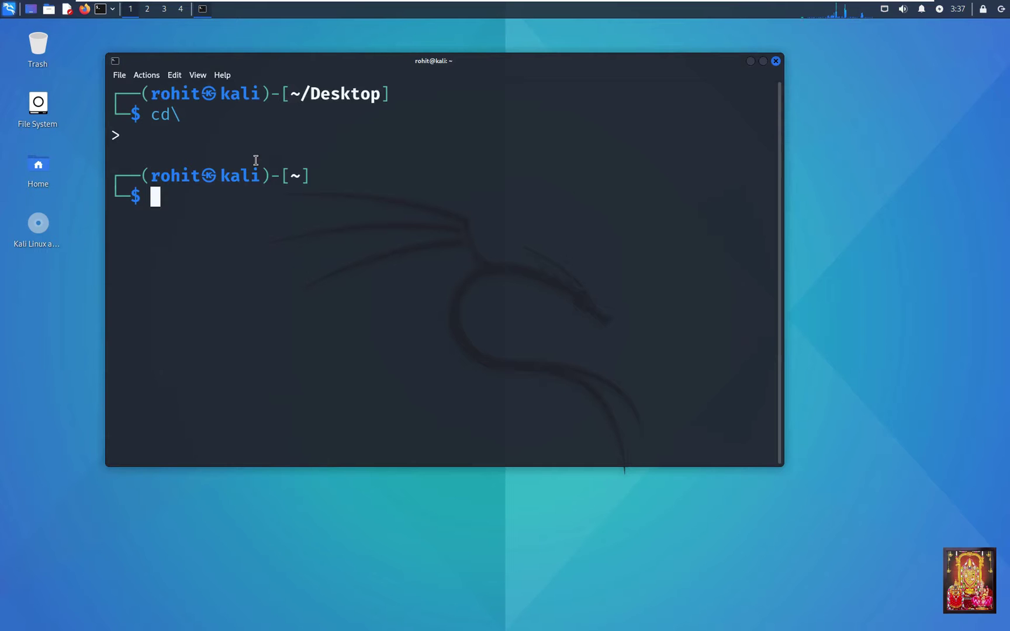
{"action": "key", "text": "Up"}
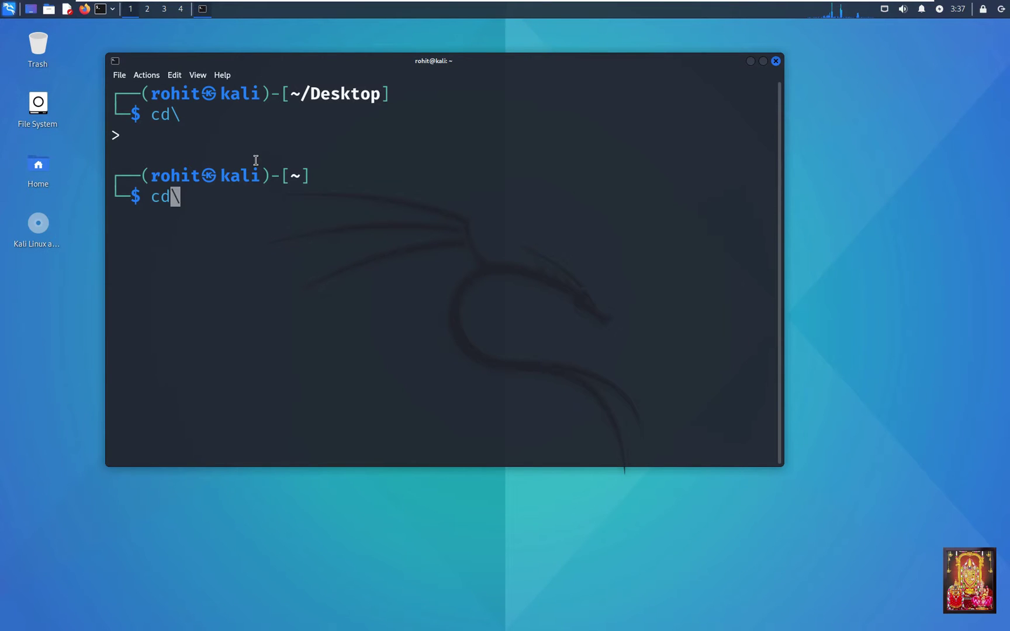
{"action": "type", "text": "D"}
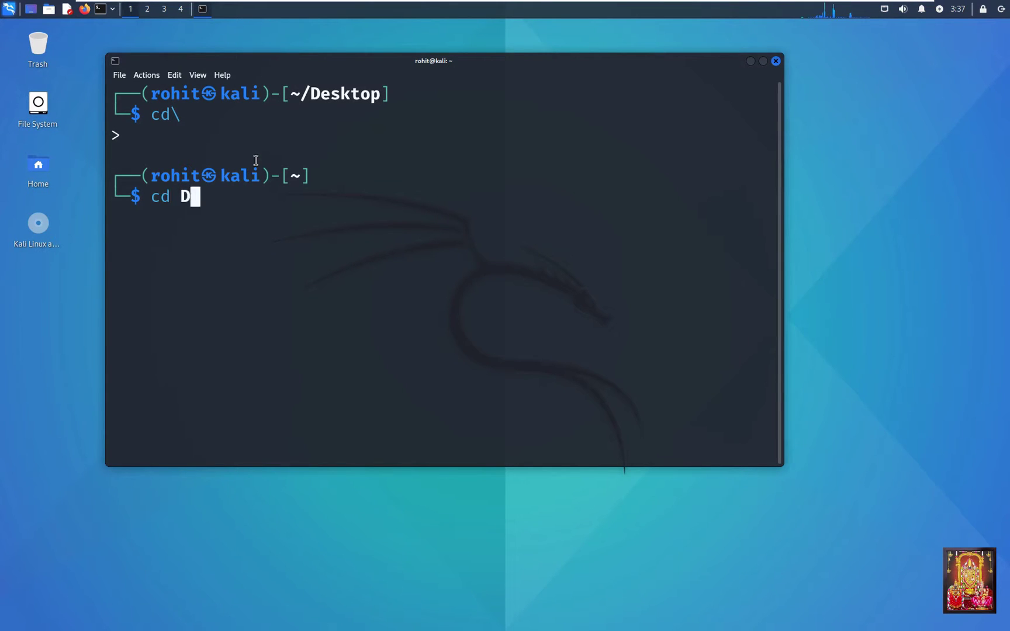
{"action": "type", "text": "ownlo"}
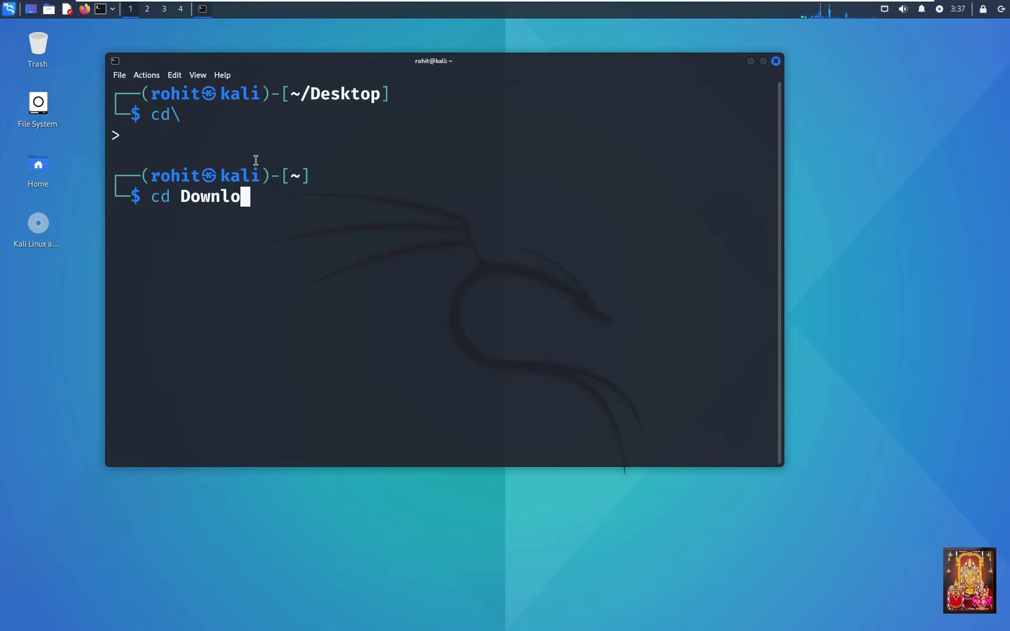
{"action": "type", "text": "ads"}
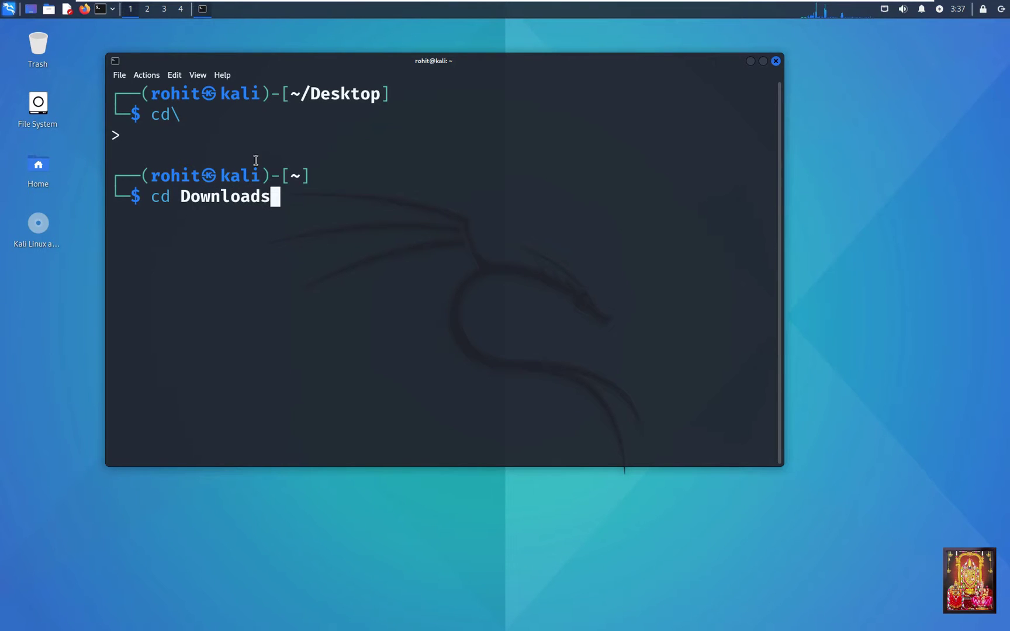
{"action": "key", "text": "Return"}
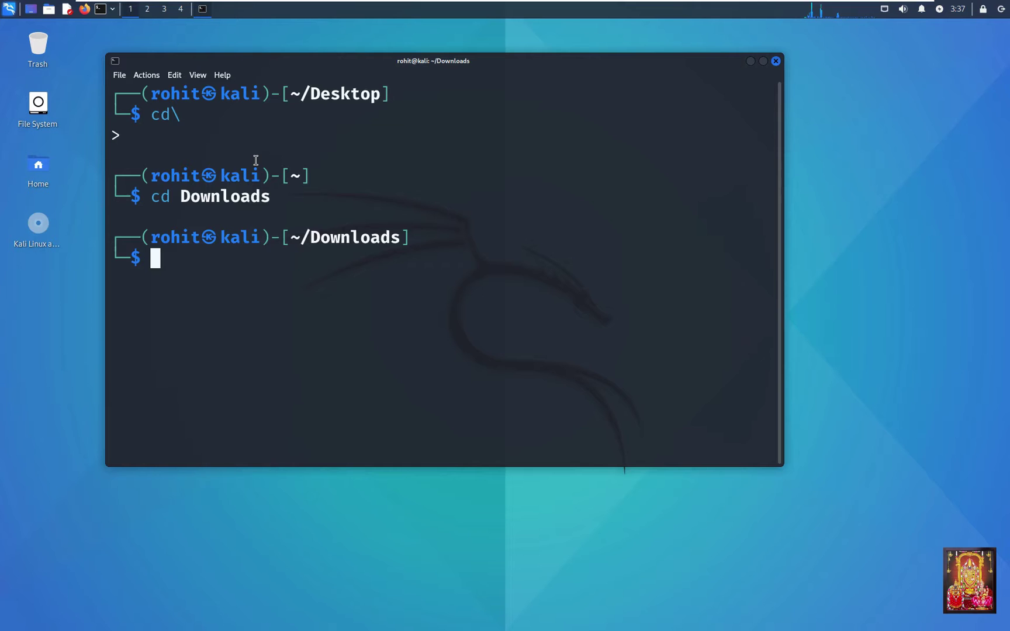
{"action": "type", "text": "ls"}
{"action": "key", "text": "Return"}
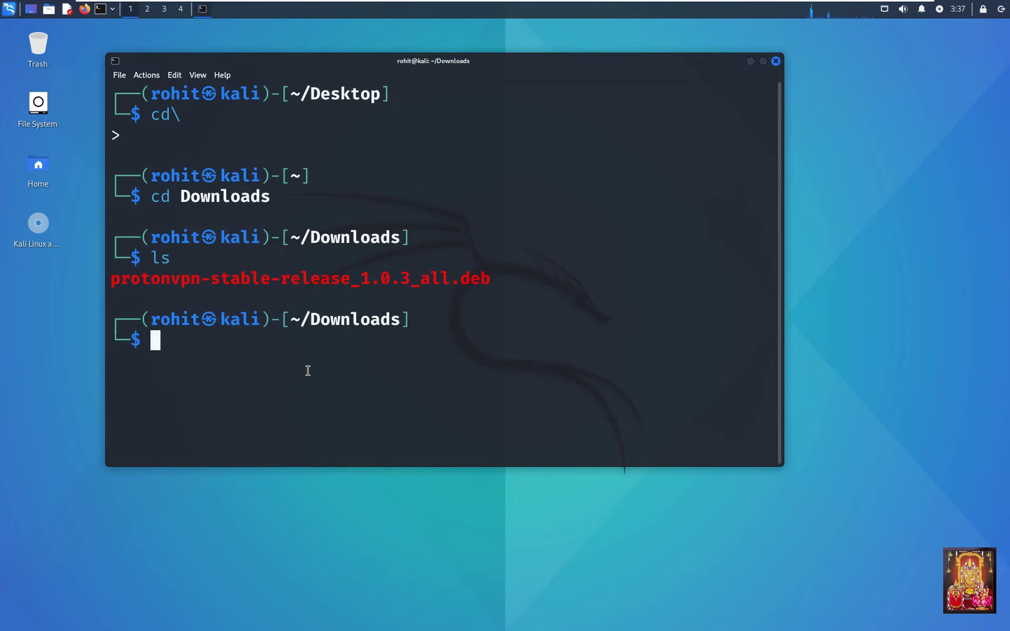
{"action": "type", "text": "sudo"}
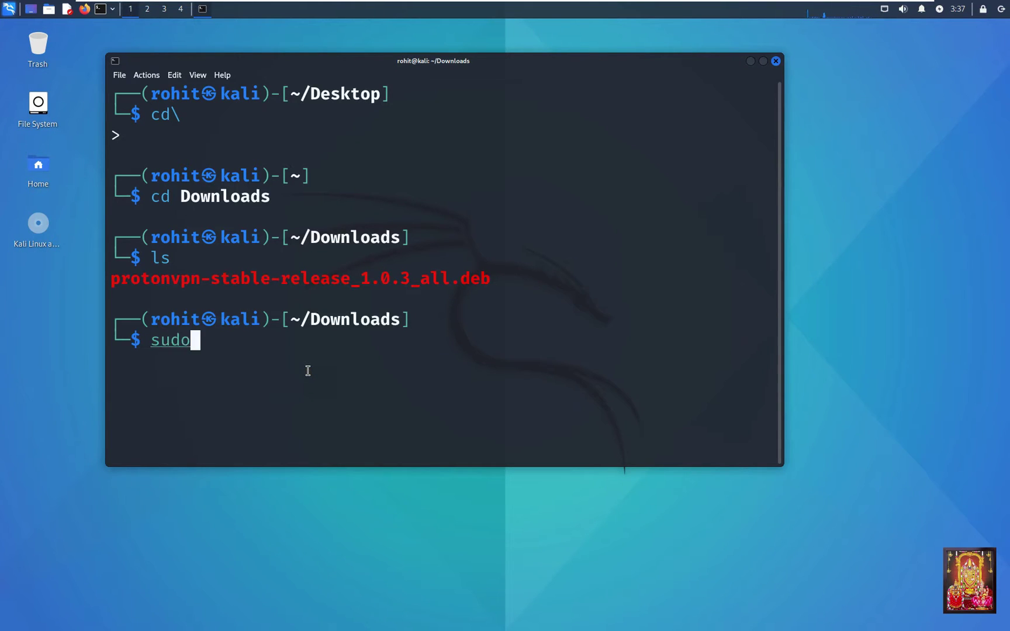
{"action": "type", "text": " d"}
{"action": "type", "text": "pk"}
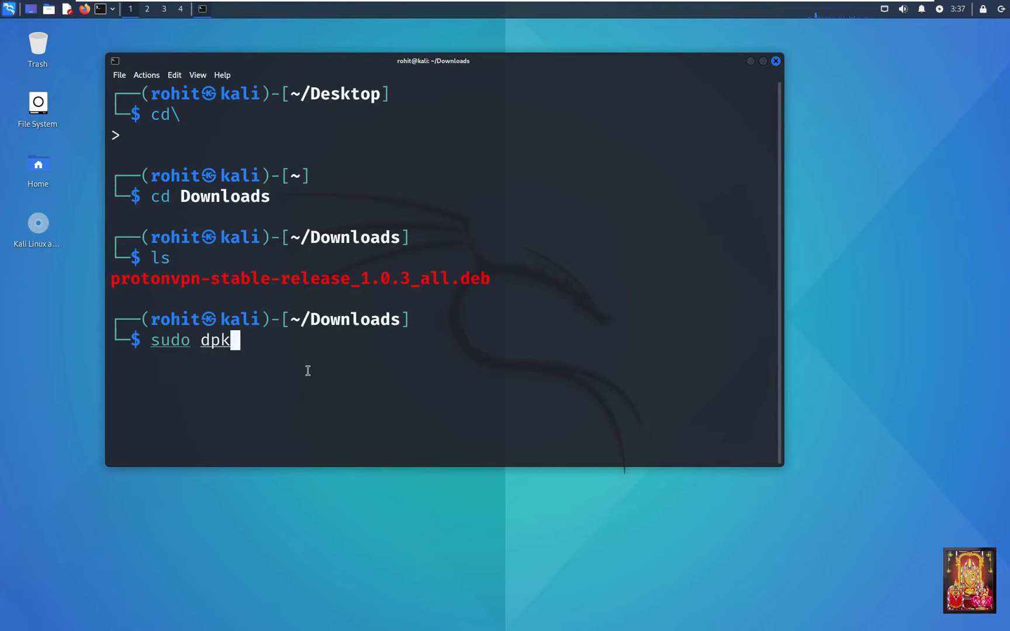
{"action": "type", "text": "g"}
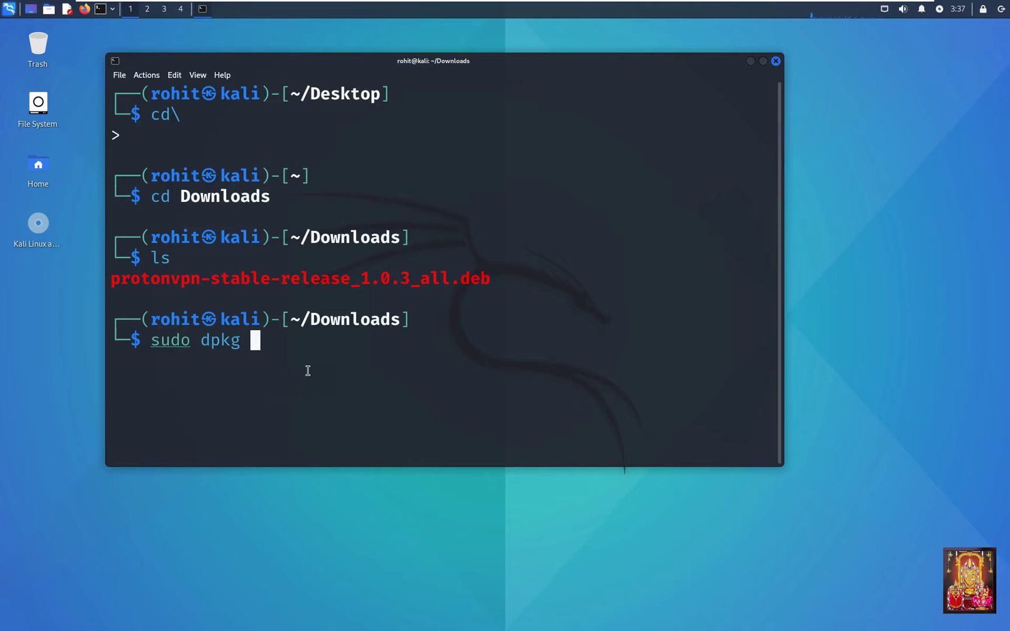
{"action": "type", "text": " -i"}
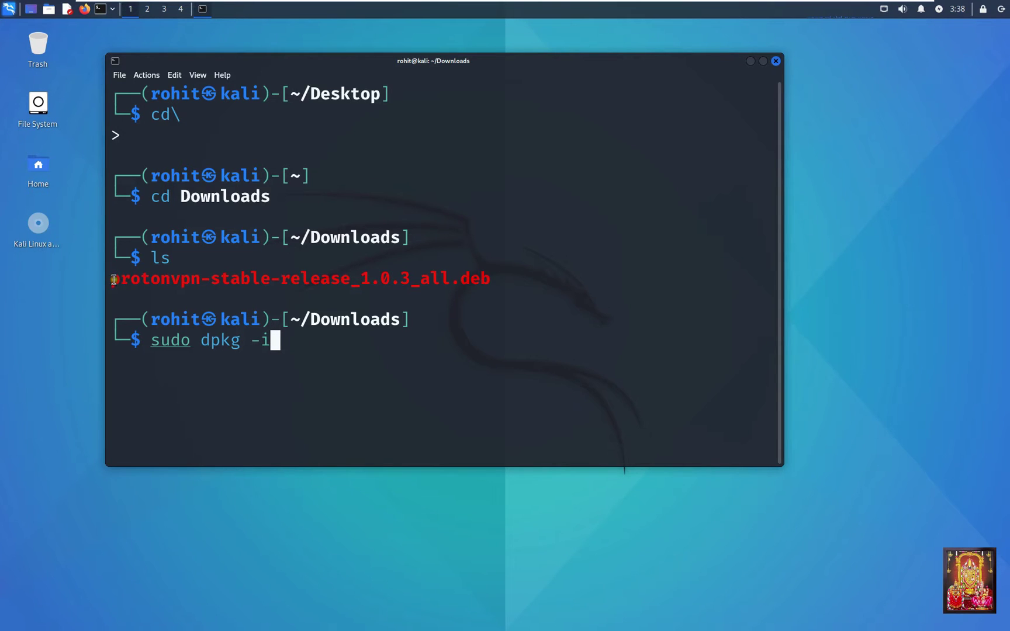
Copy the protonvpn-stable-release_1.0.3_all.deb file name from the listing
{"action": "left_click_drag", "start_coordinate": [112, 279], "coordinate": [486, 279]}
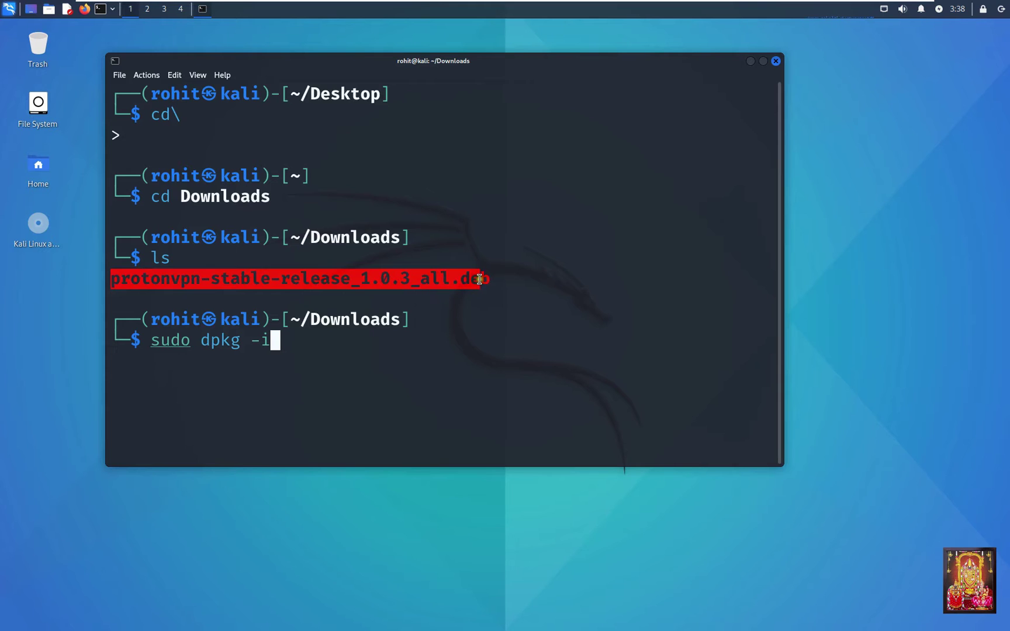
{"action": "right_click", "coordinate": [486, 279]}
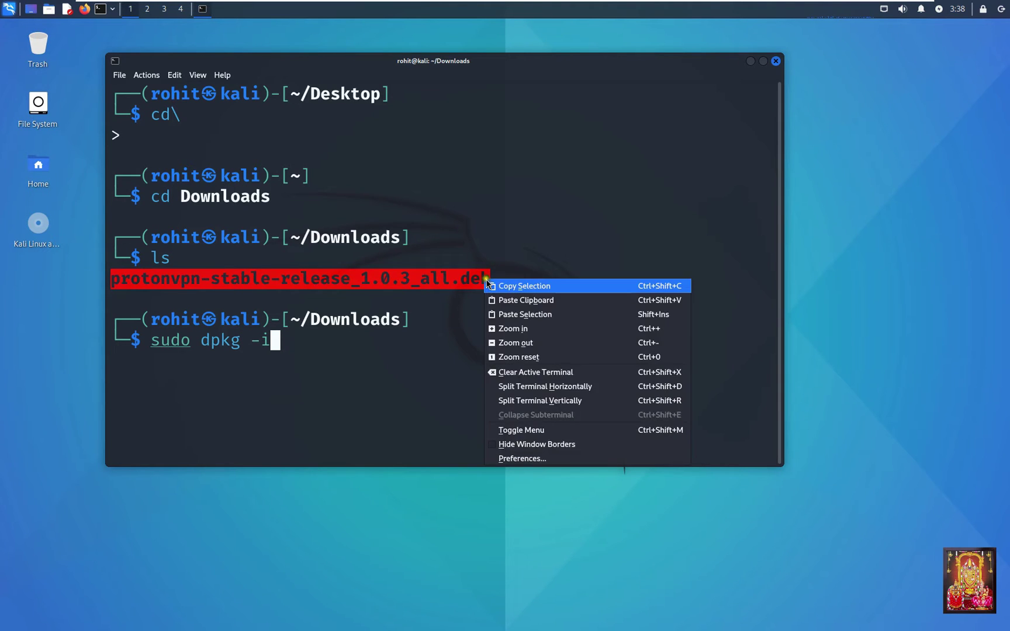
{"action": "left_click", "coordinate": [506, 288]}
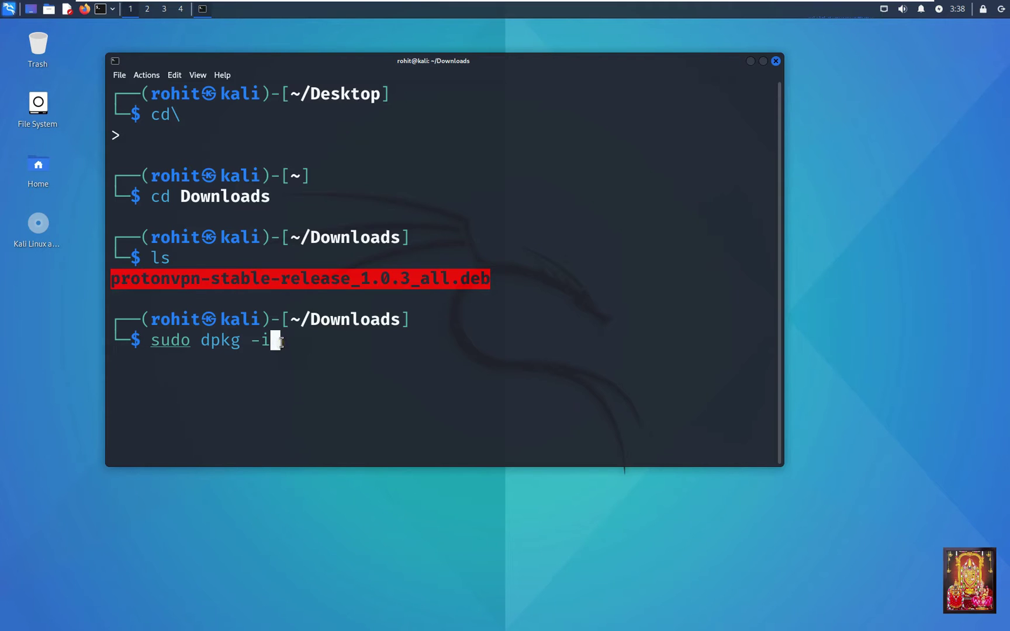
Install the package with sudo dpkg -i using the pasted name and the sudo password
{"action": "right_click", "coordinate": [285, 340]}
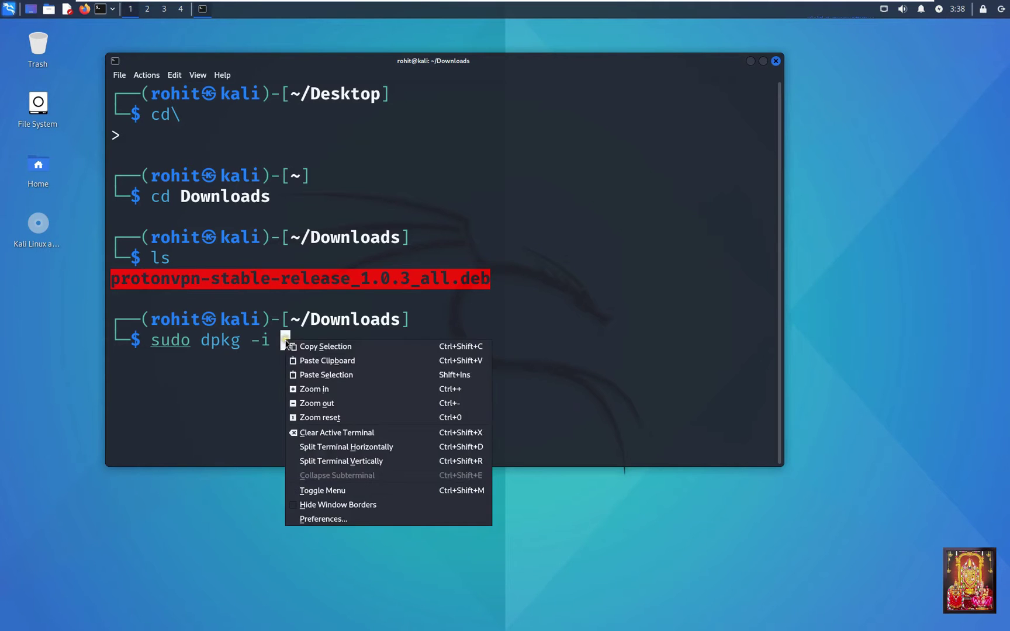
{"action": "left_click", "coordinate": [328, 360]}
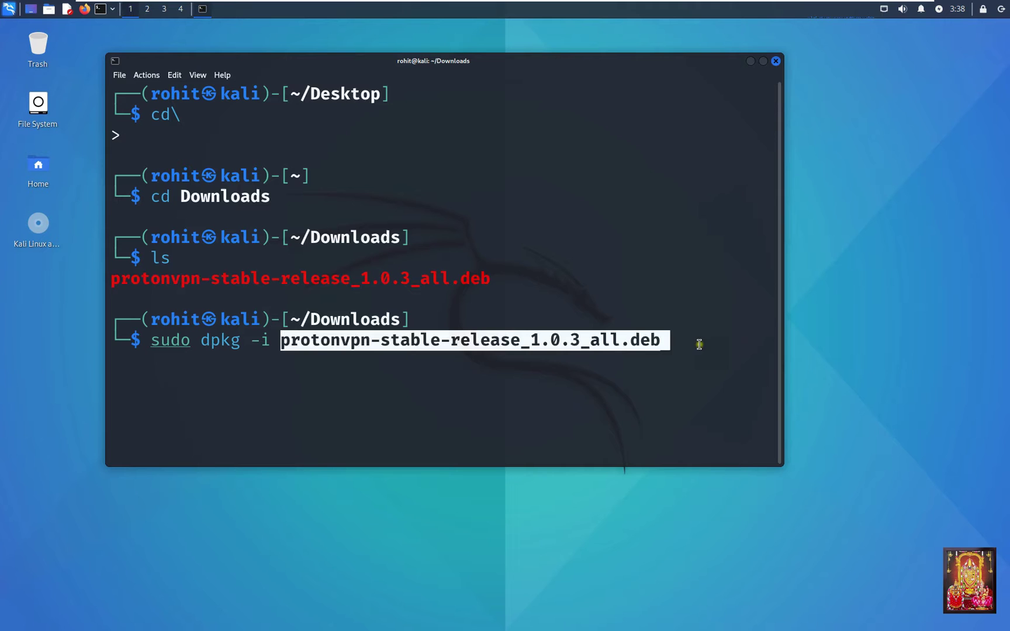
{"action": "left_click", "coordinate": [667, 343]}
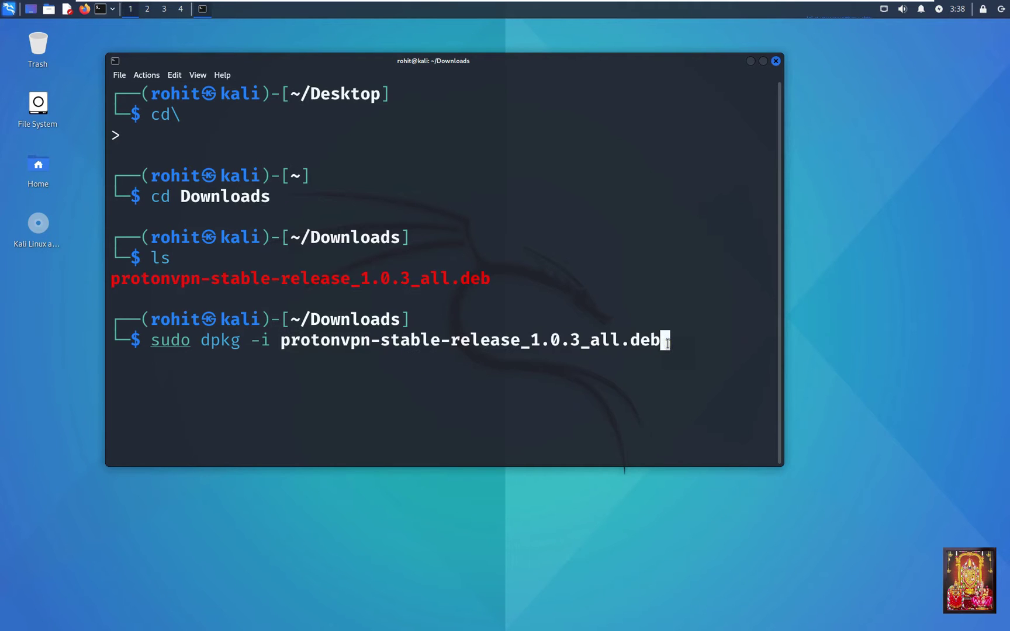
{"action": "key", "text": "Return"}
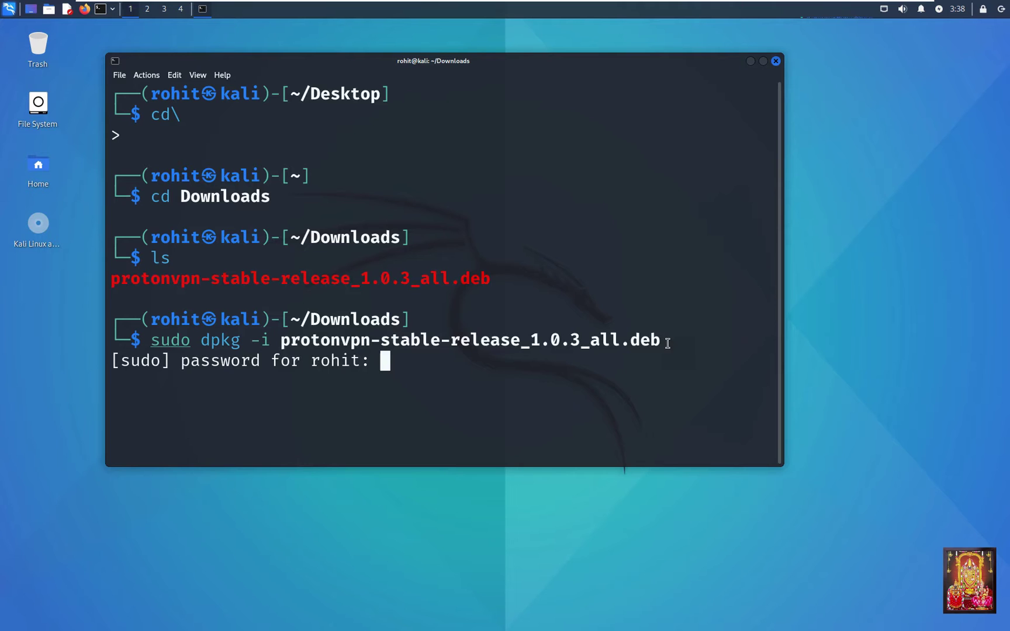
{"action": "key", "text": "Return"}
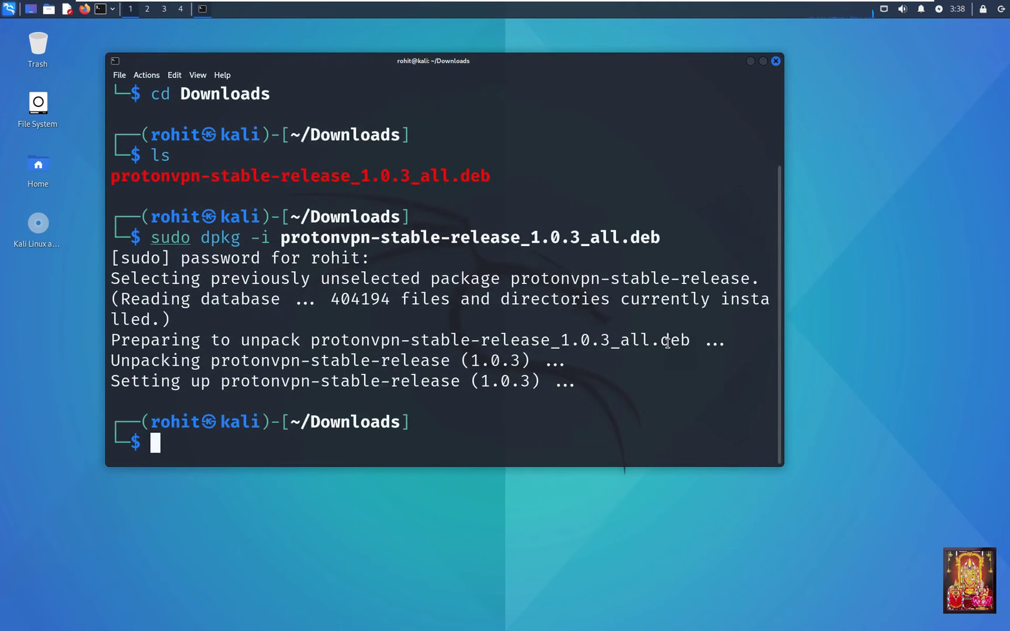
{"action": "type", "text": "sudo"}
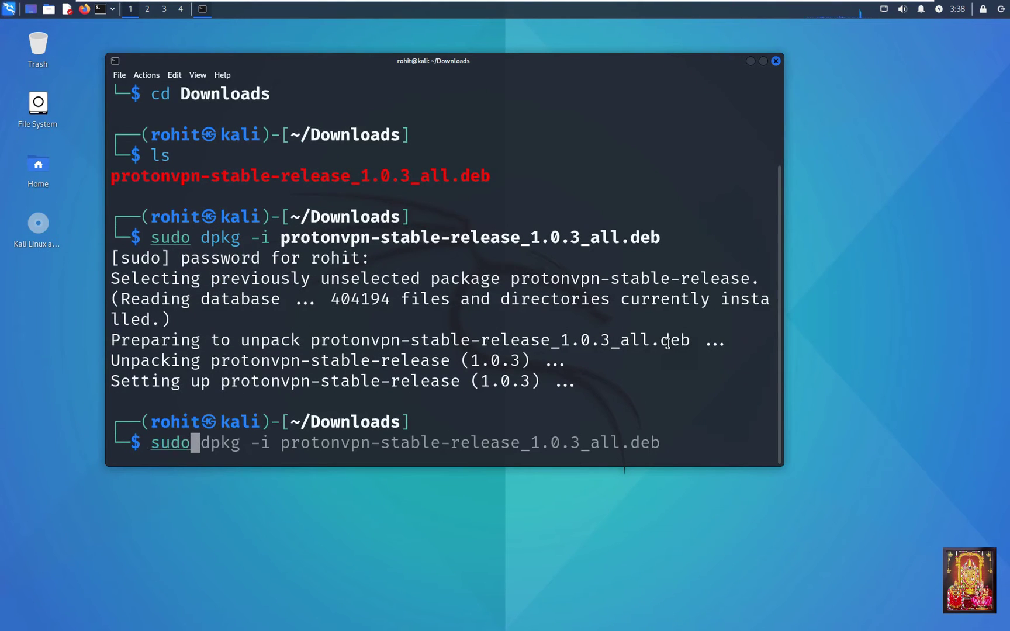
{"action": "type", "text": " ap"}
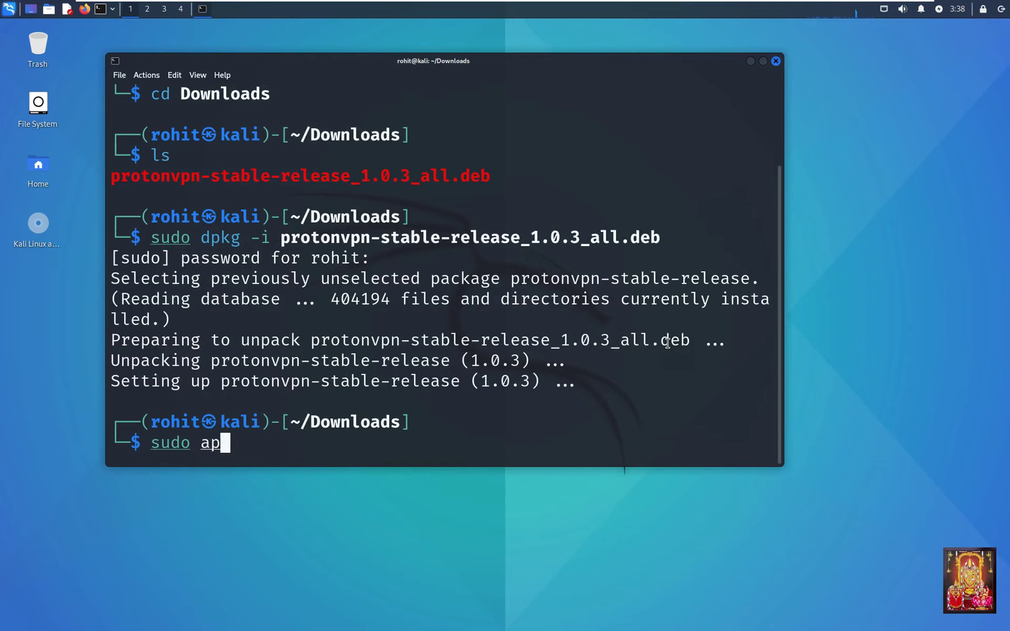
{"action": "type", "text": "t u"}
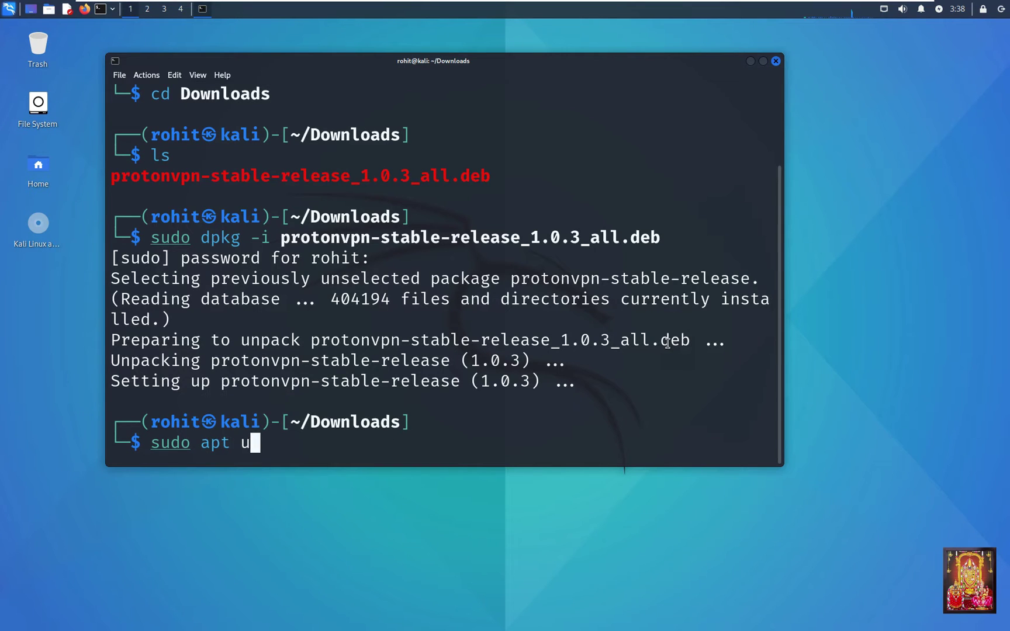
{"action": "type", "text": "pdate"}
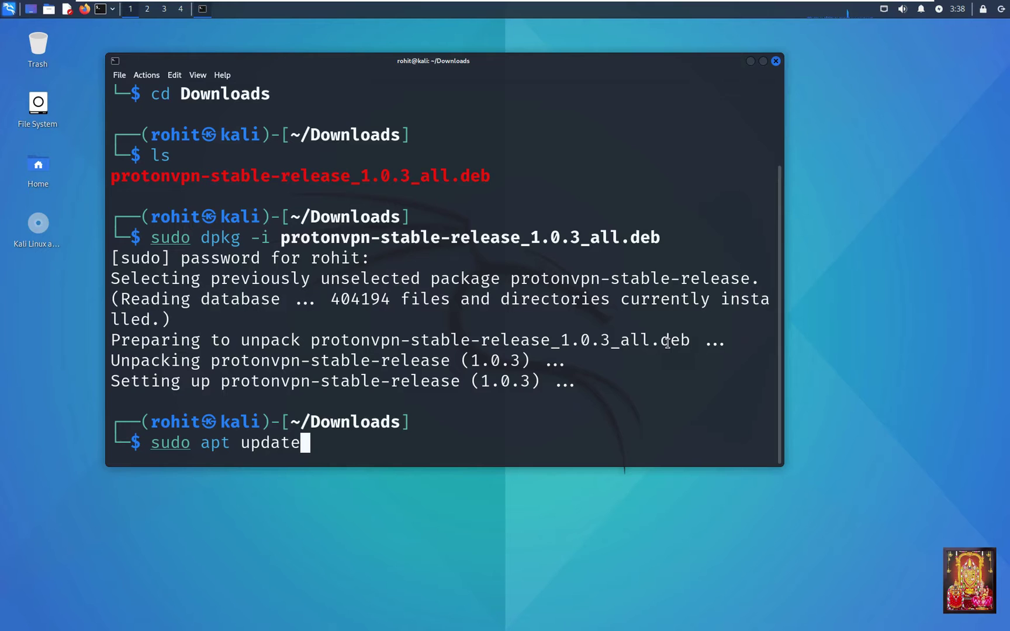
Run sudo apt update to fetch the Proton VPN repository lists
{"action": "key", "text": "Return"}
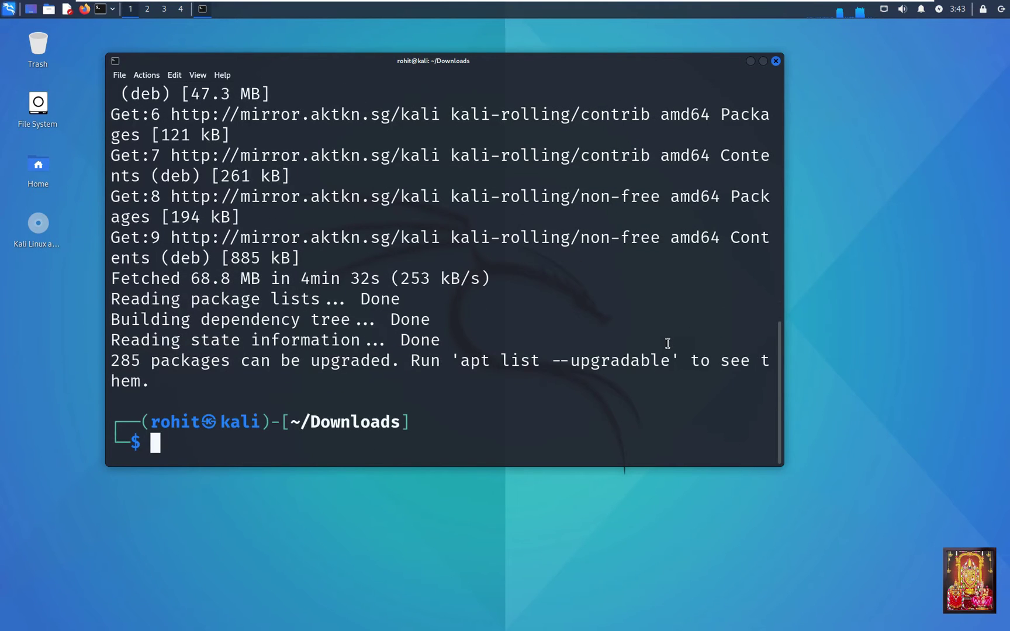
{"action": "type", "text": "sudo "}
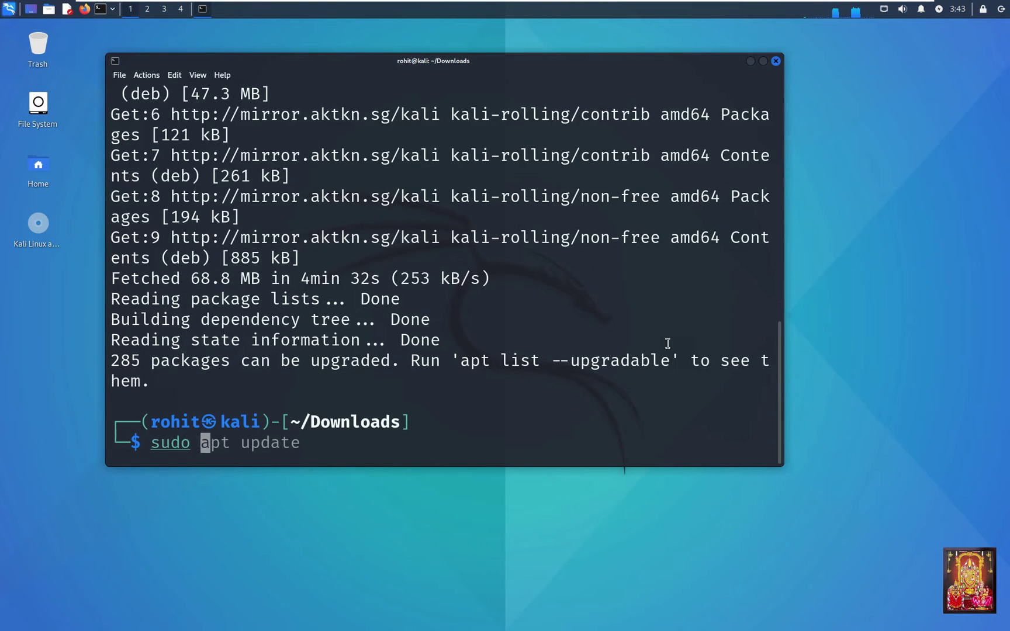
{"action": "type", "text": "apt "}
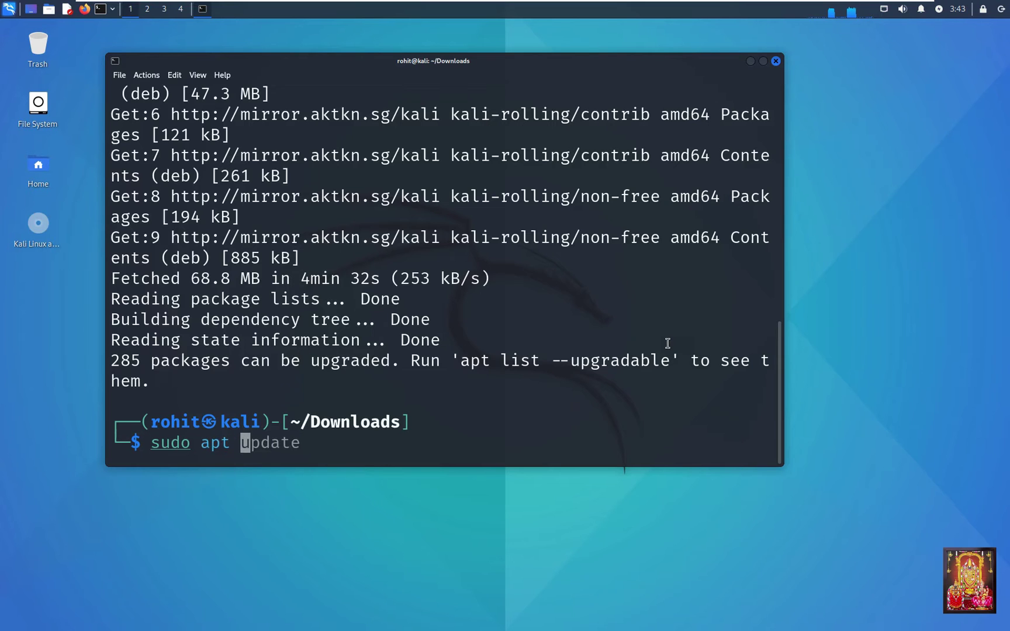
{"action": "type", "text": "insta"}
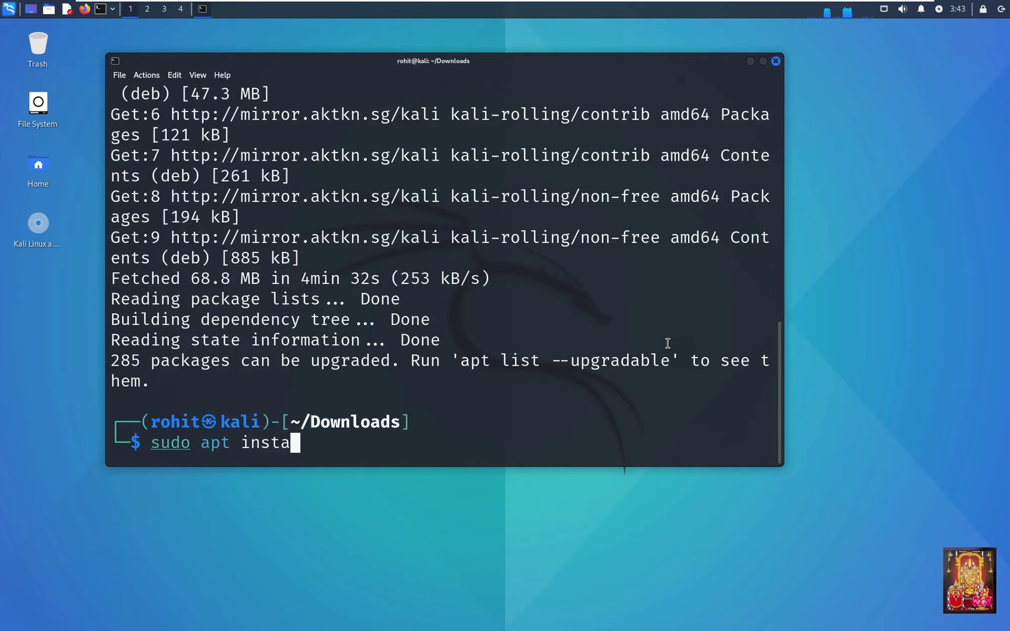
{"action": "type", "text": "ll p"}
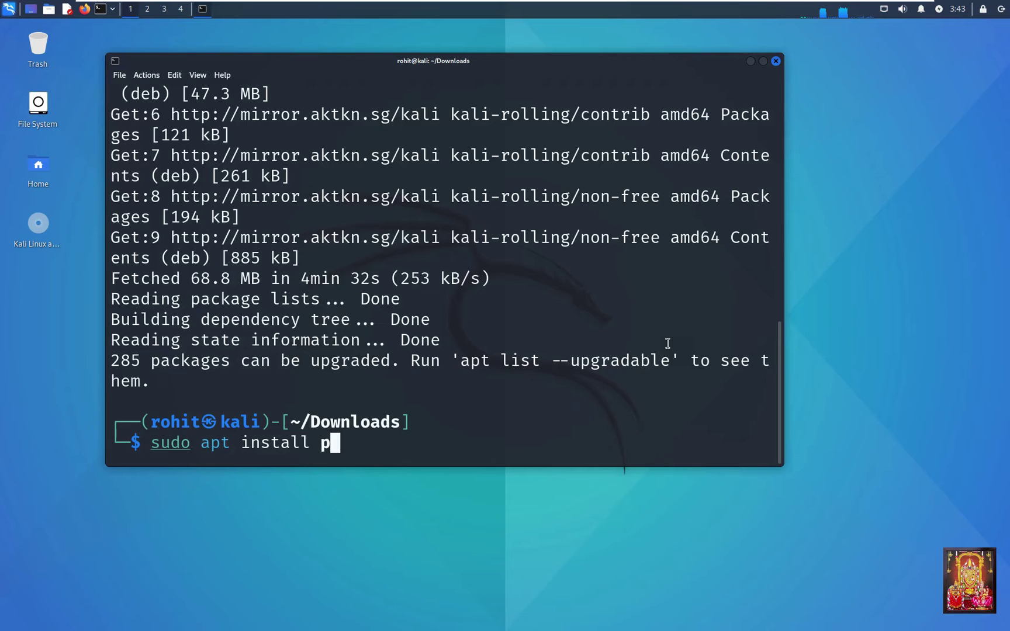
{"action": "type", "text": "ro"}
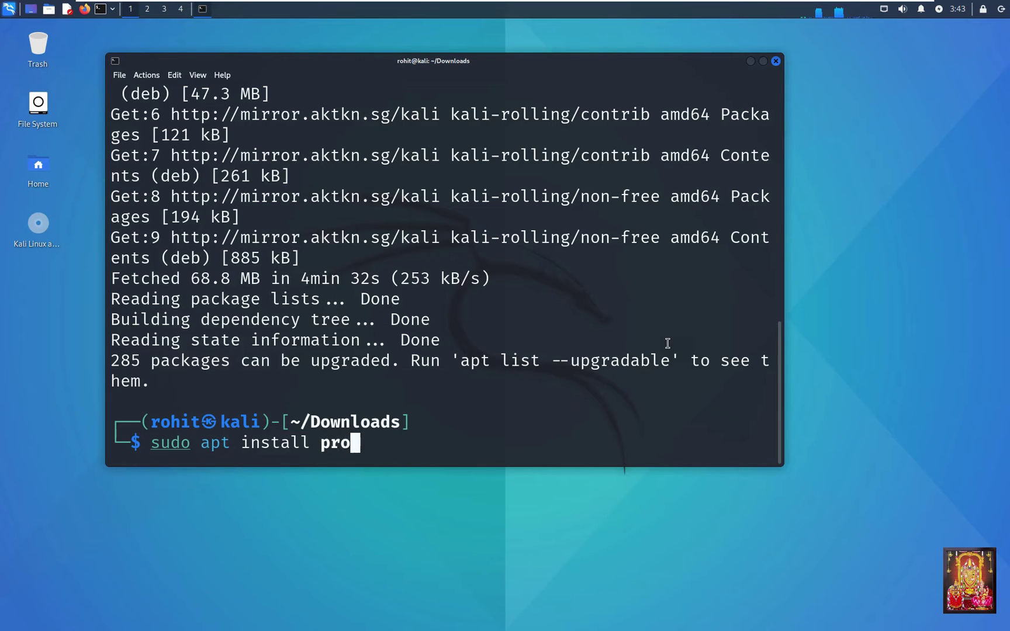
{"action": "type", "text": "tonvp"}
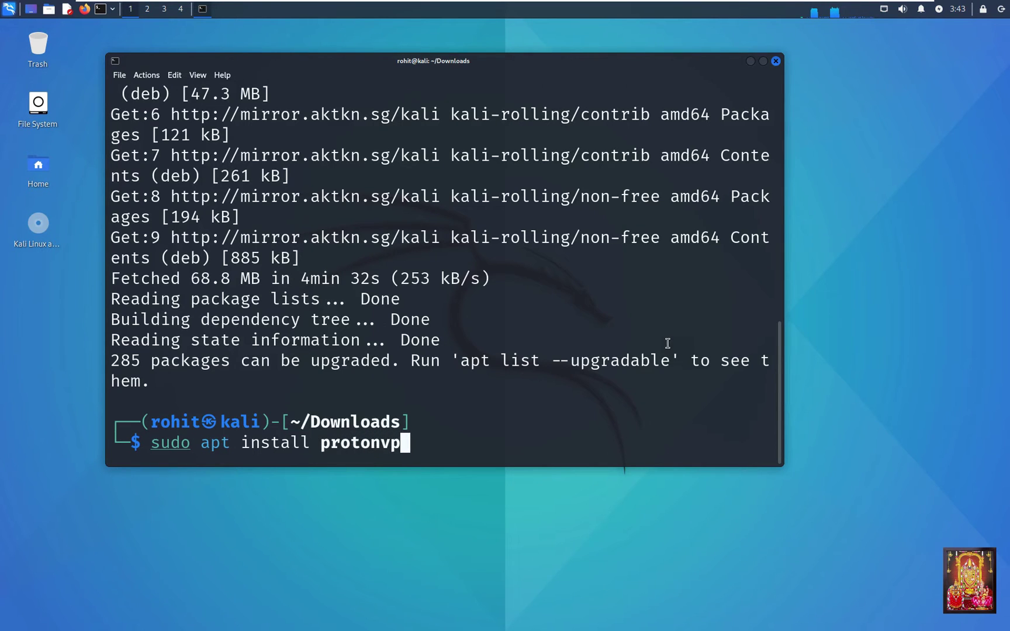
{"action": "type", "text": "n"}
Run sudo apt install protonvpn and confirm the 19 packages with y
{"action": "key", "text": "Return"}
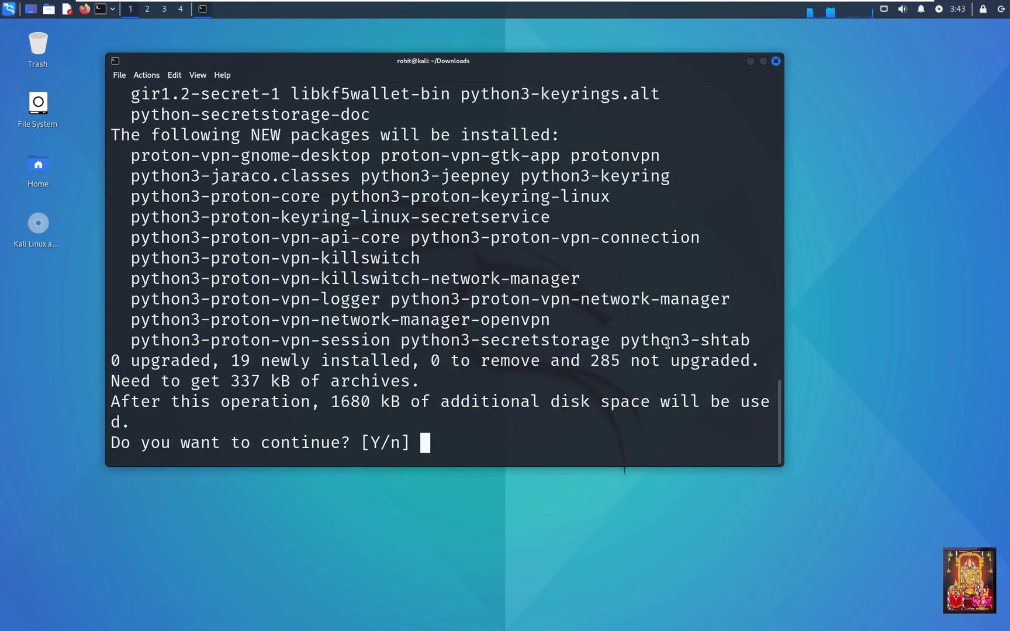
{"action": "type", "text": "y"}
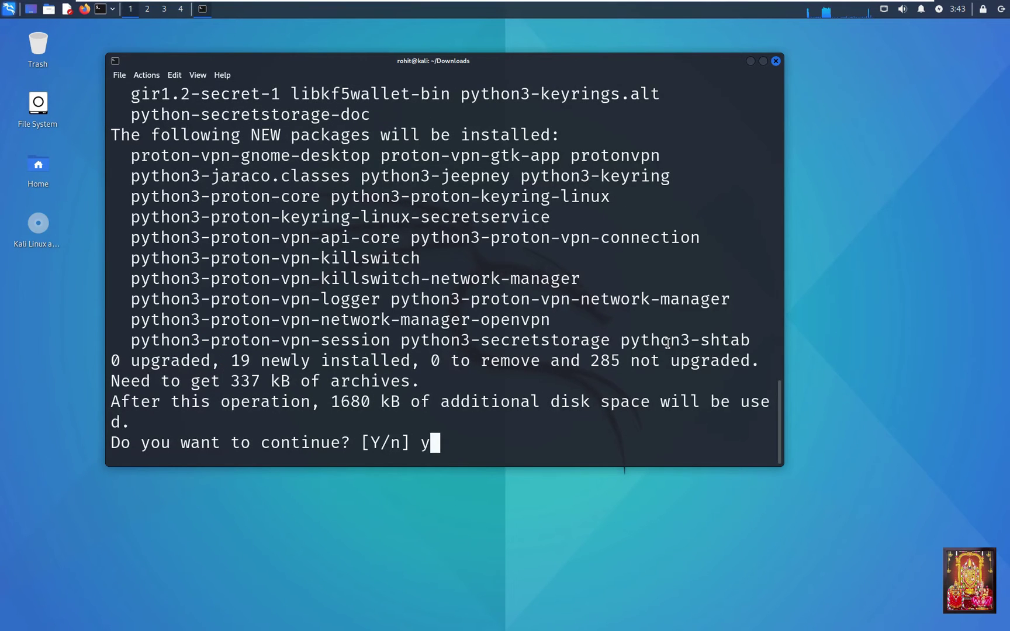
{"action": "key", "text": "Return"}
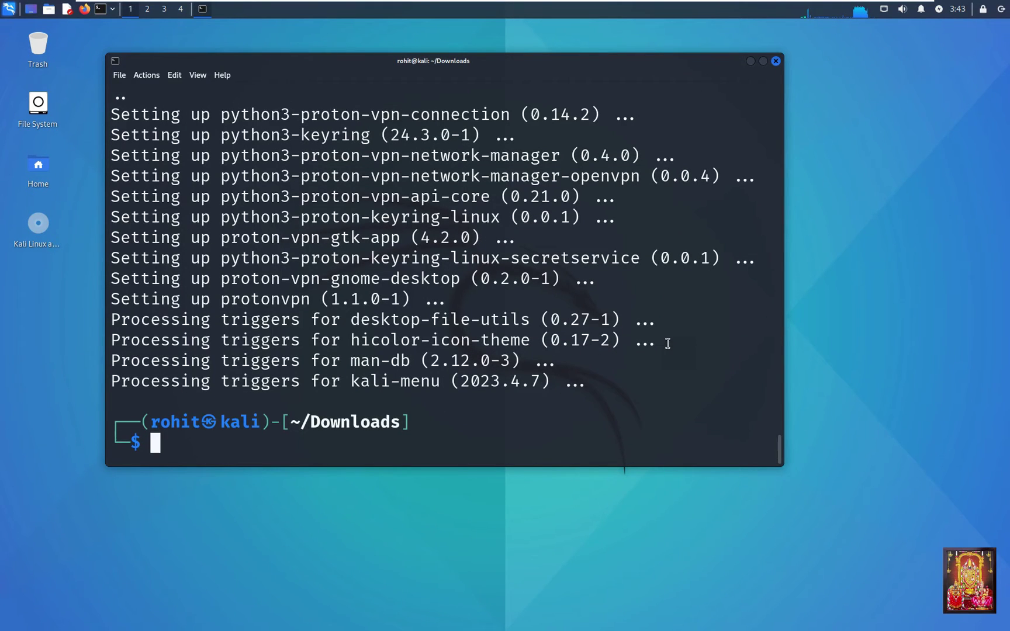
{"action": "type", "text": "exit"}
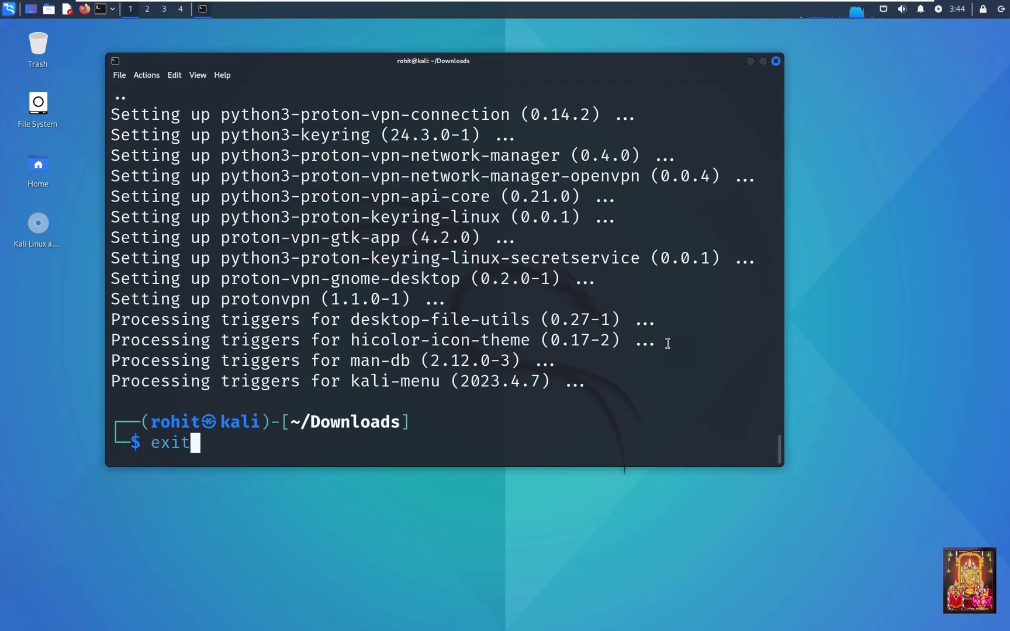
Exit the terminal and start Proton VPN from a Whisker menu search for 'proton'
{"action": "key", "text": "Return"}
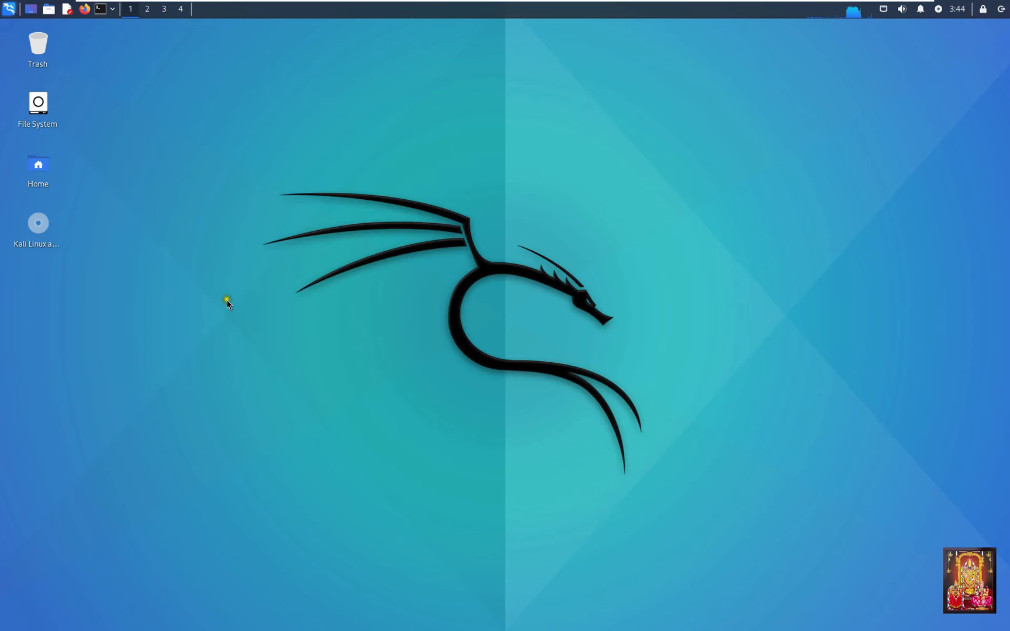
{"action": "left_click", "coordinate": [9, 10]}
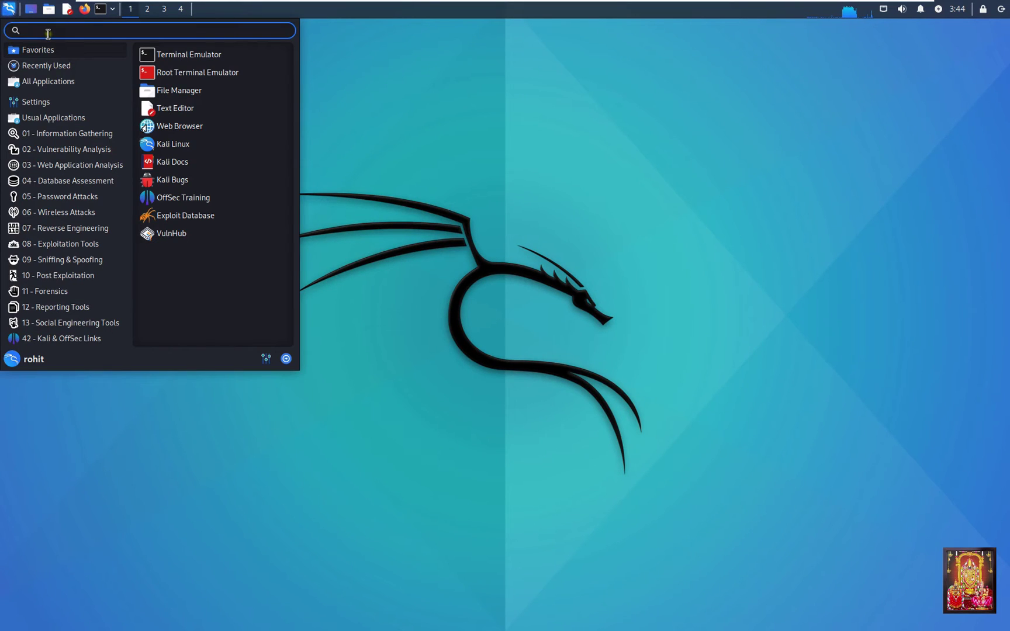
{"action": "type", "text": "protonv"}
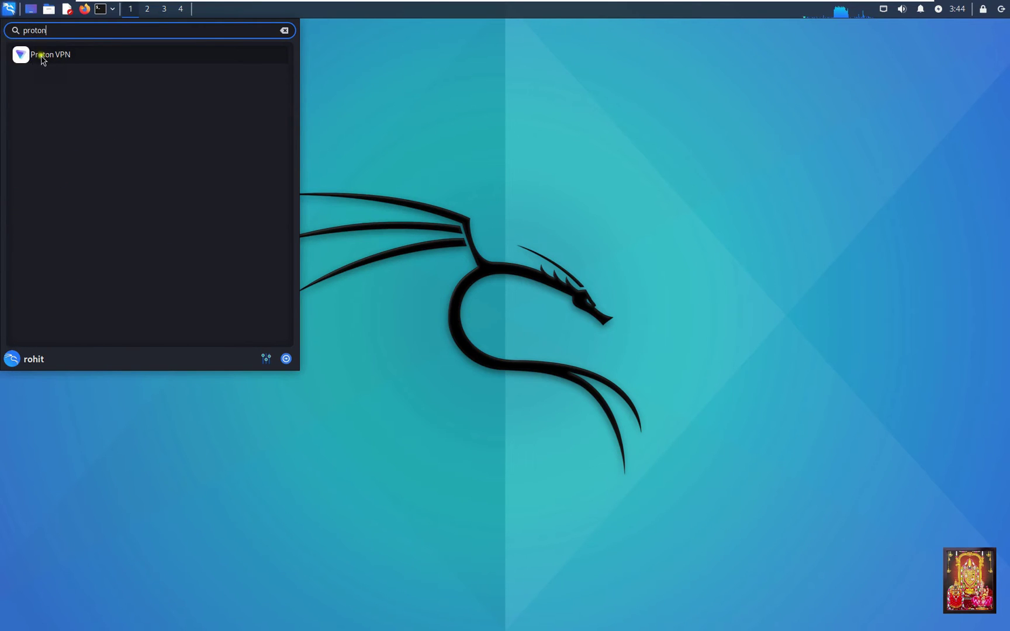
{"action": "left_click", "coordinate": [42, 57]}
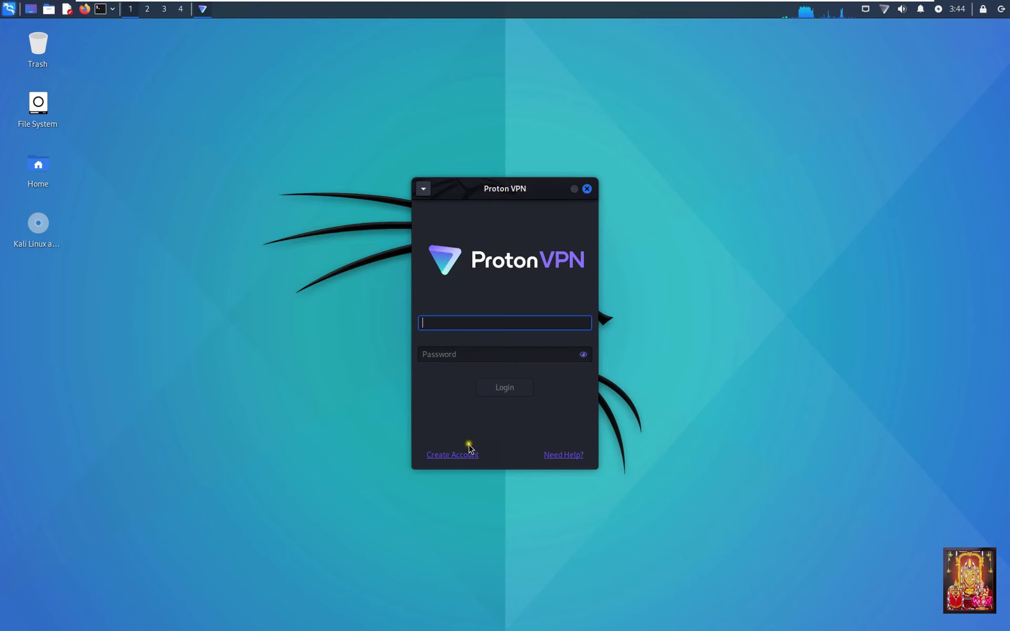
Start a free-plan Proton VPN account signup and focus the email address field
{"action": "left_click", "coordinate": [453, 456]}
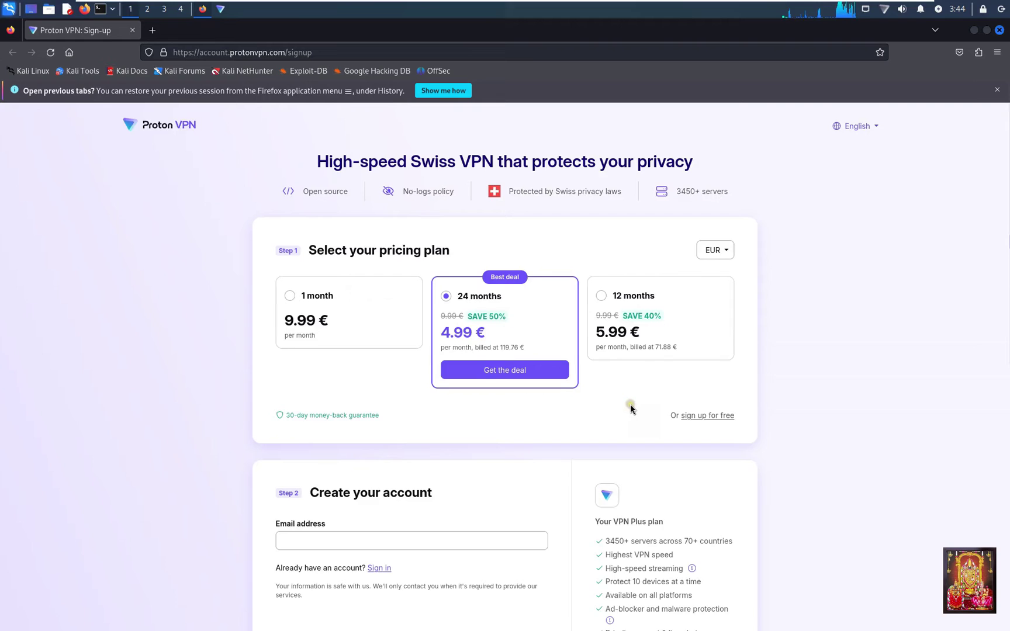
{"action": "scroll", "coordinate": [631, 404], "scroll_direction": "down", "scroll_amount": 2}
{"action": "left_click", "coordinate": [710, 310]}
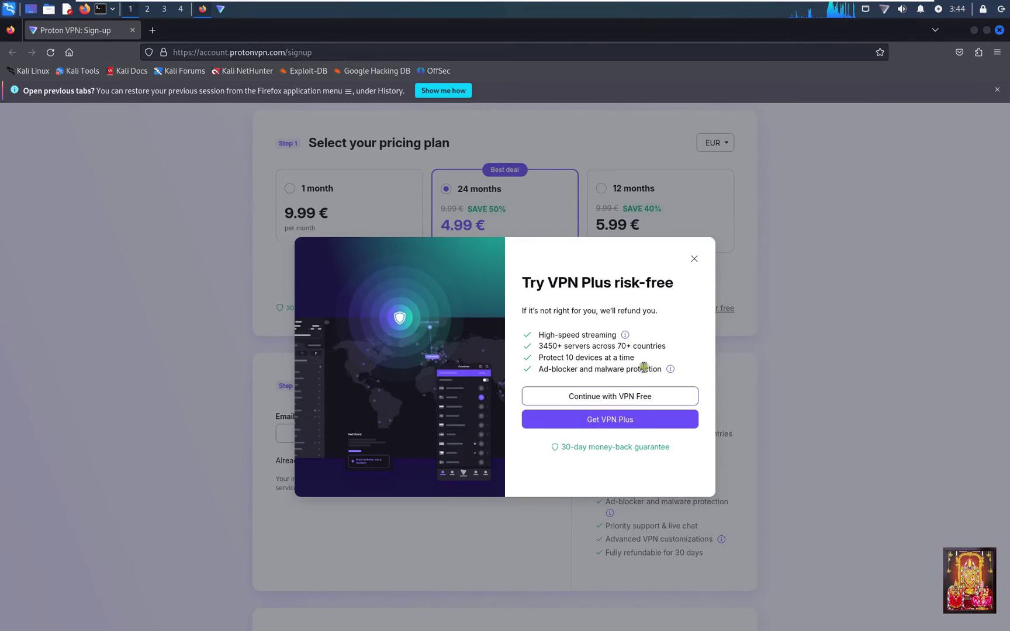
{"action": "left_click", "coordinate": [628, 397]}
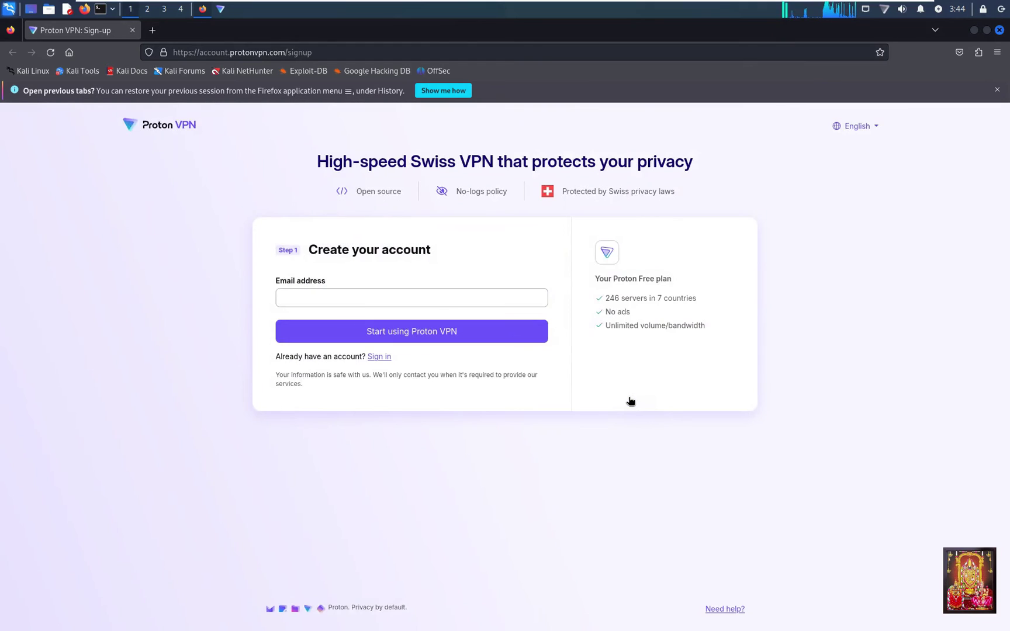
{"action": "left_click", "coordinate": [319, 297]}
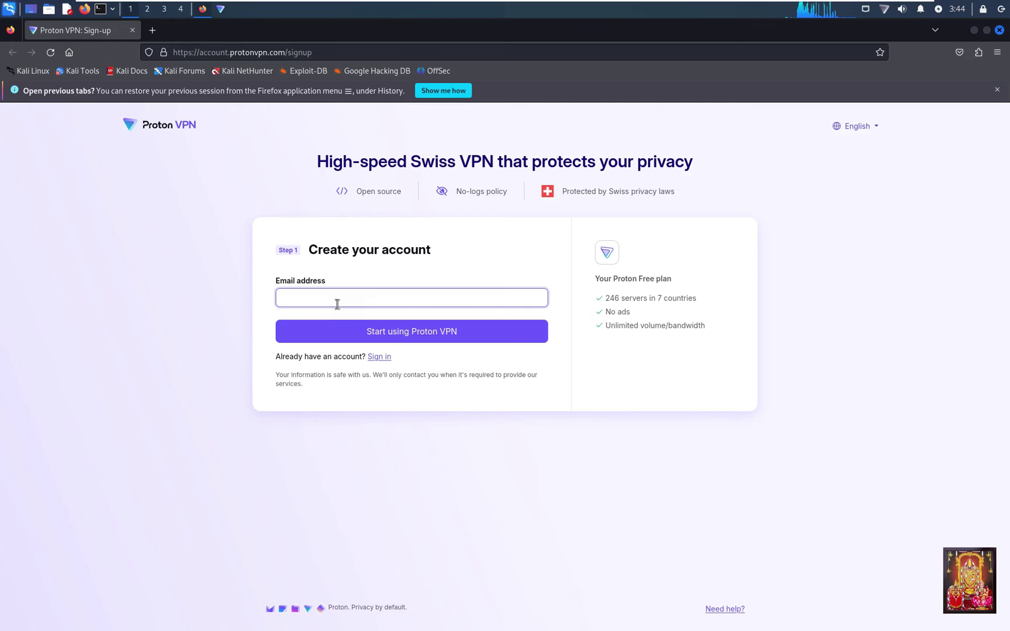
{"action": "left_click", "coordinate": [337, 304]}
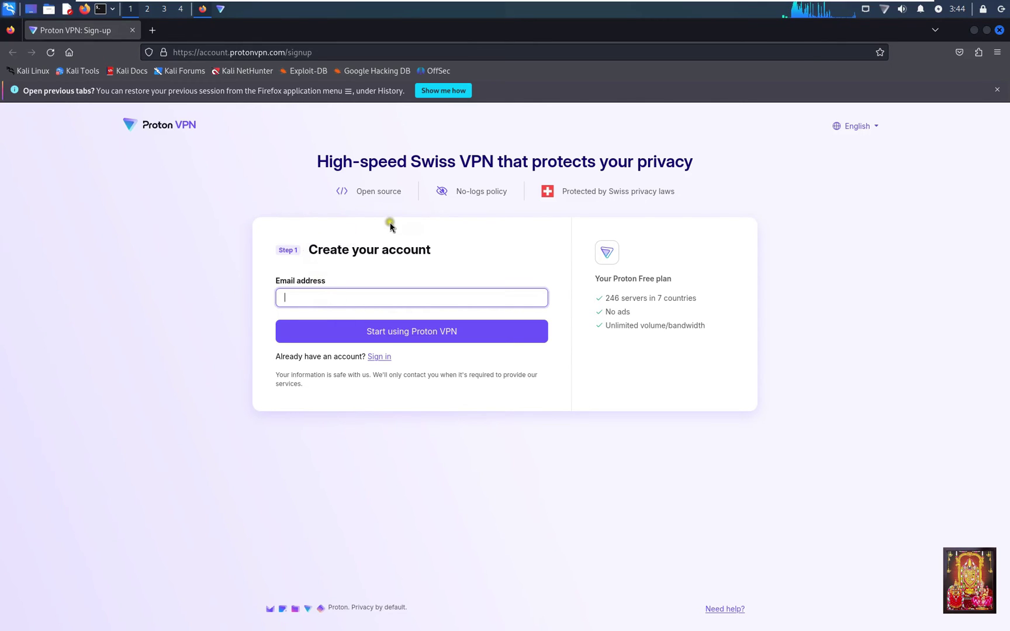
Close the signup browser and log in to Proton VPN with the account email and password
{"action": "left_click", "coordinate": [995, 33]}
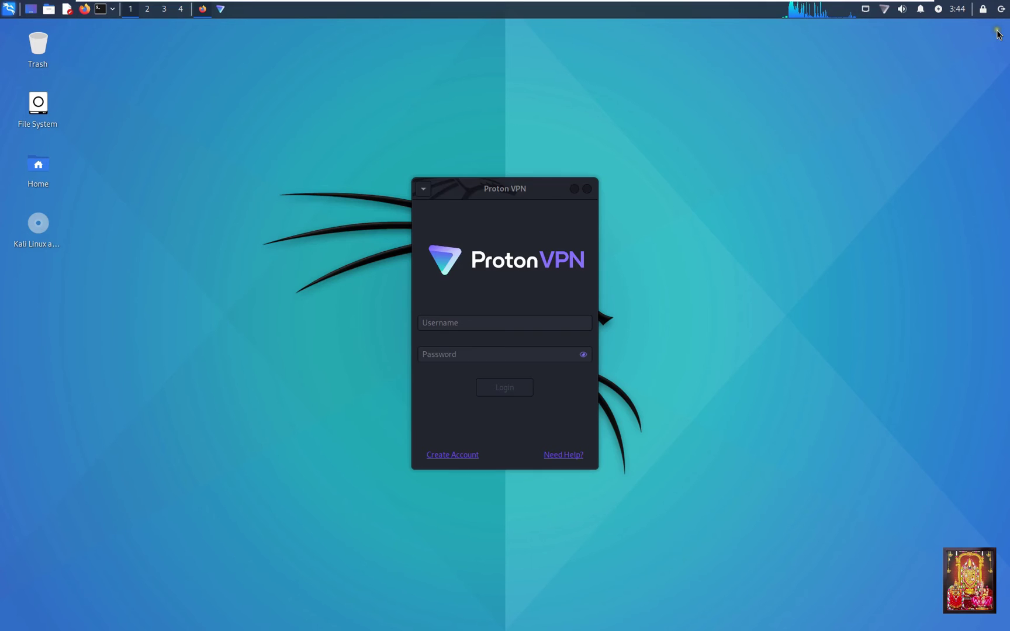
{"action": "left_click", "coordinate": [456, 324]}
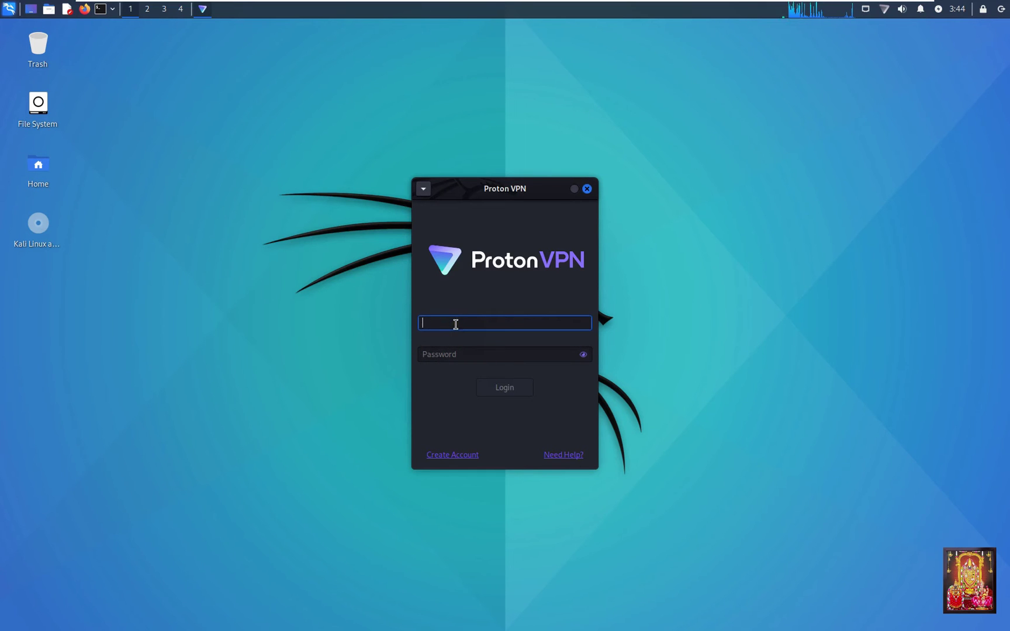
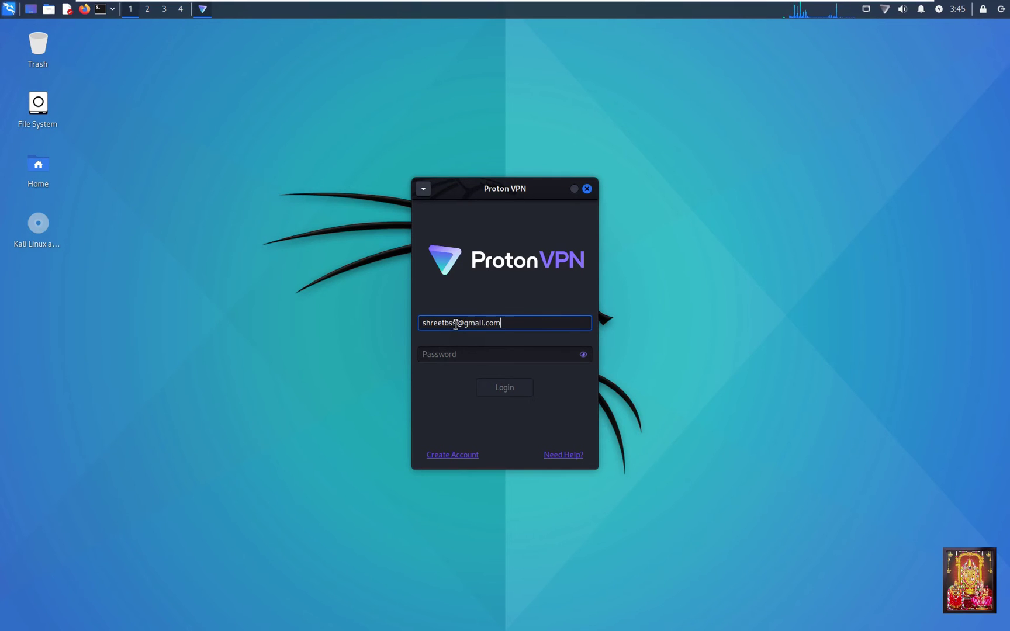
{"action": "left_click", "coordinate": [456, 354]}
{"action": "type", "text": "•••••••••••"}
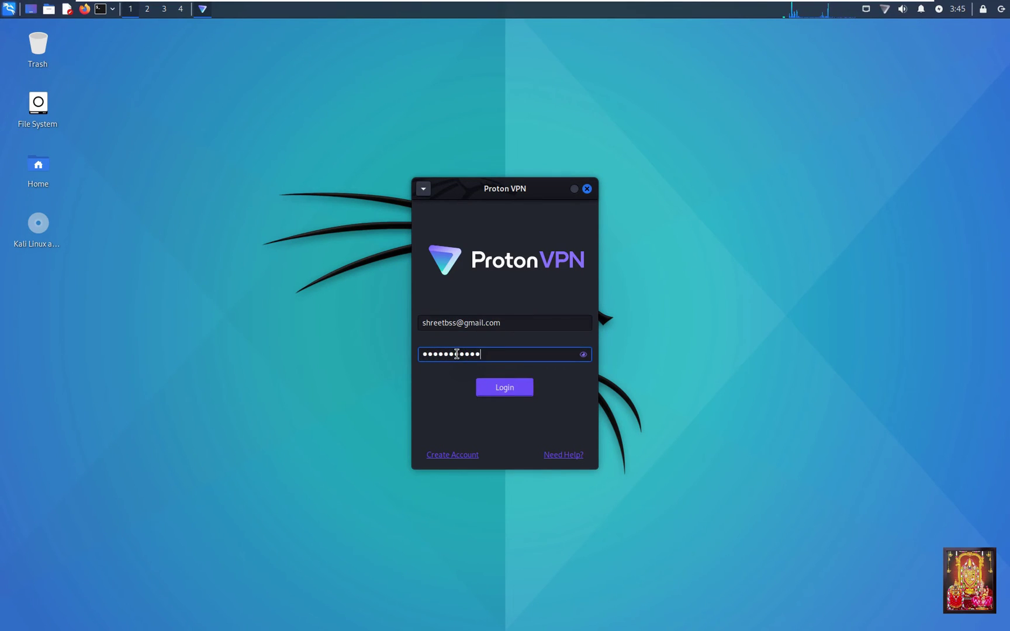
{"action": "type", "text": "••"}
{"action": "left_click", "coordinate": [505, 386]}
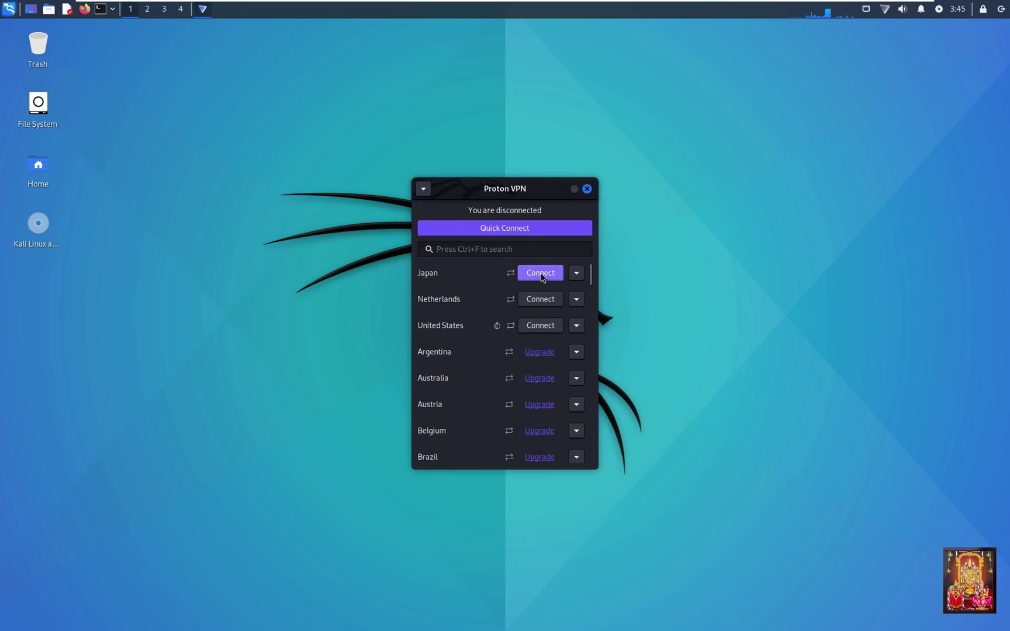
Connect Proton VPN to the free Japan server JP-FREE#199012
{"action": "left_click", "coordinate": [541, 273]}
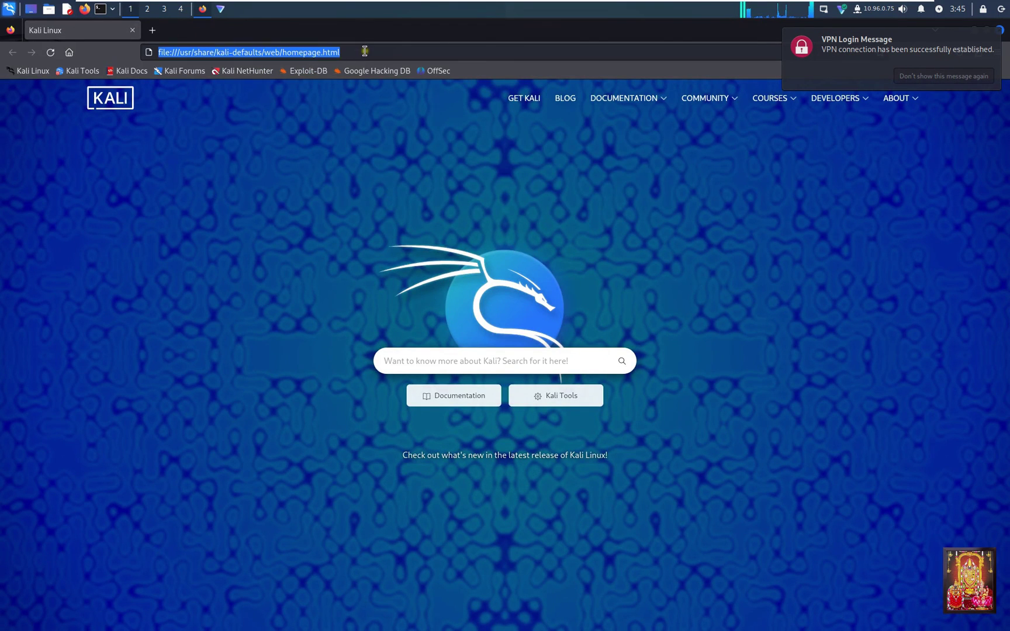
{"action": "type", "text": "i"}
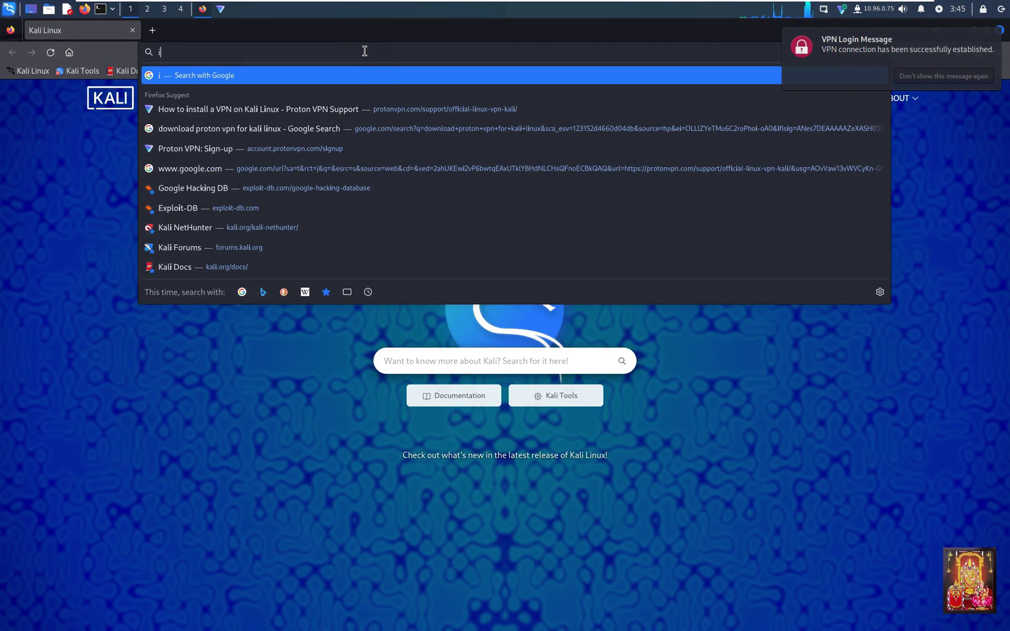
{"action": "type", "text": "pin"}
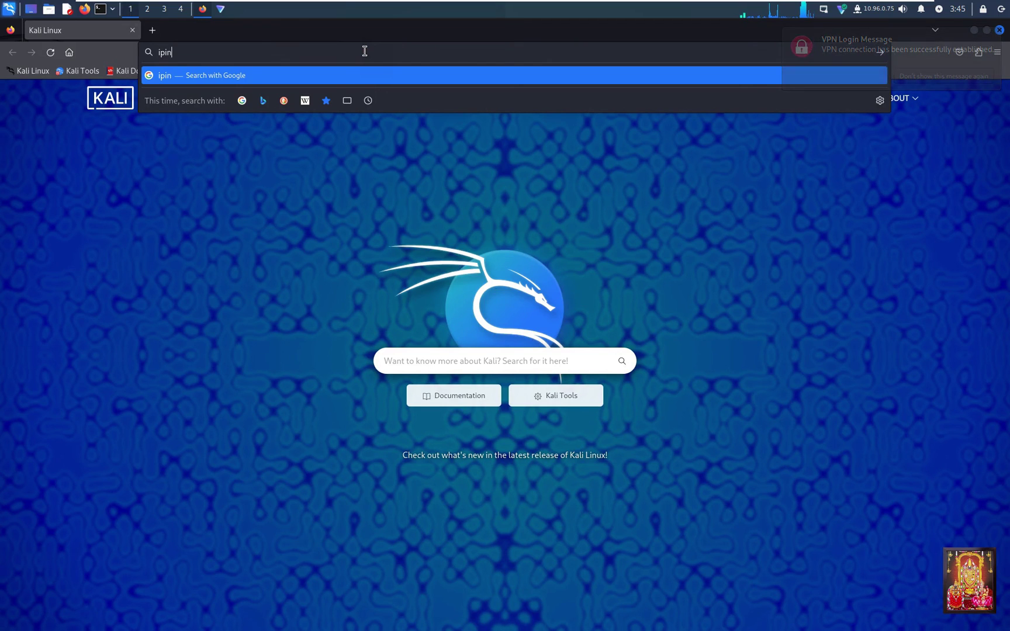
{"action": "type", "text": "fo.io"}
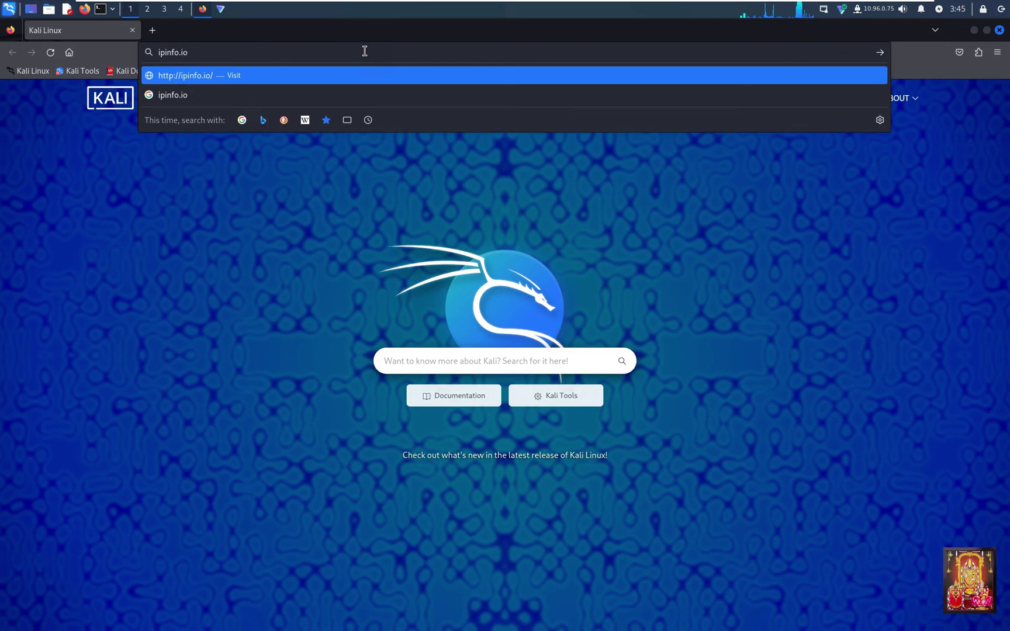
Load ipinfo.io and highlight its Tokyo city and JP country values
{"action": "key", "text": "Return"}
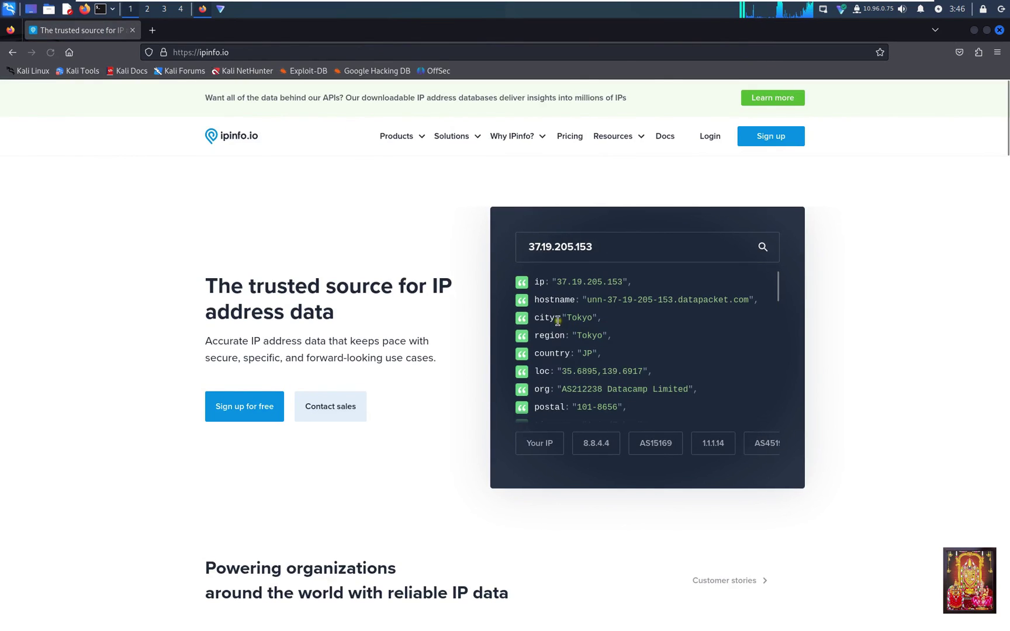
{"action": "left_click_drag", "start_coordinate": [567, 319], "coordinate": [593, 319]}
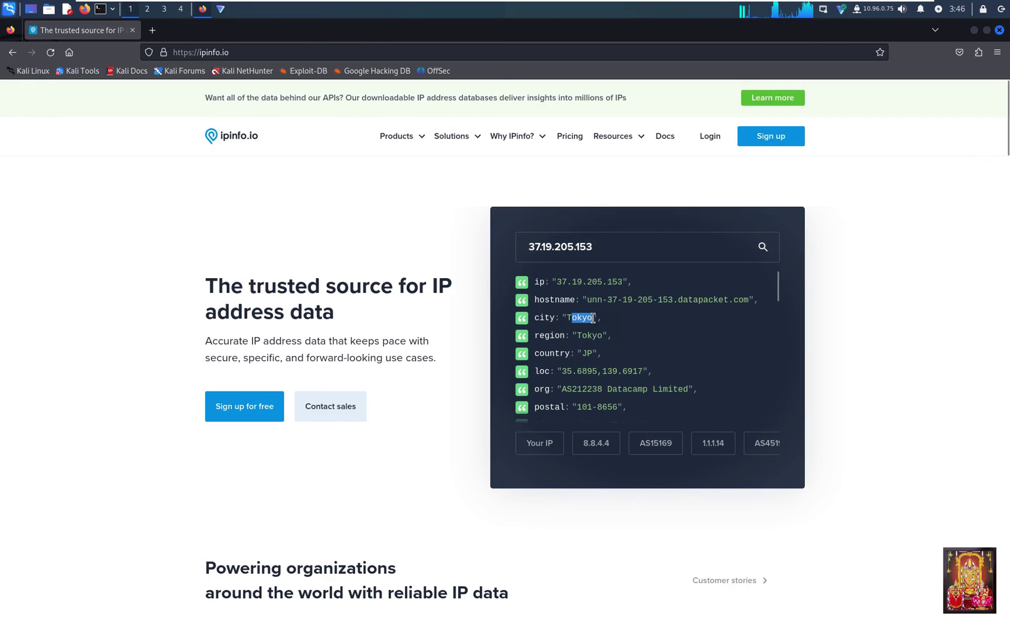
{"action": "left_click", "coordinate": [587, 355]}
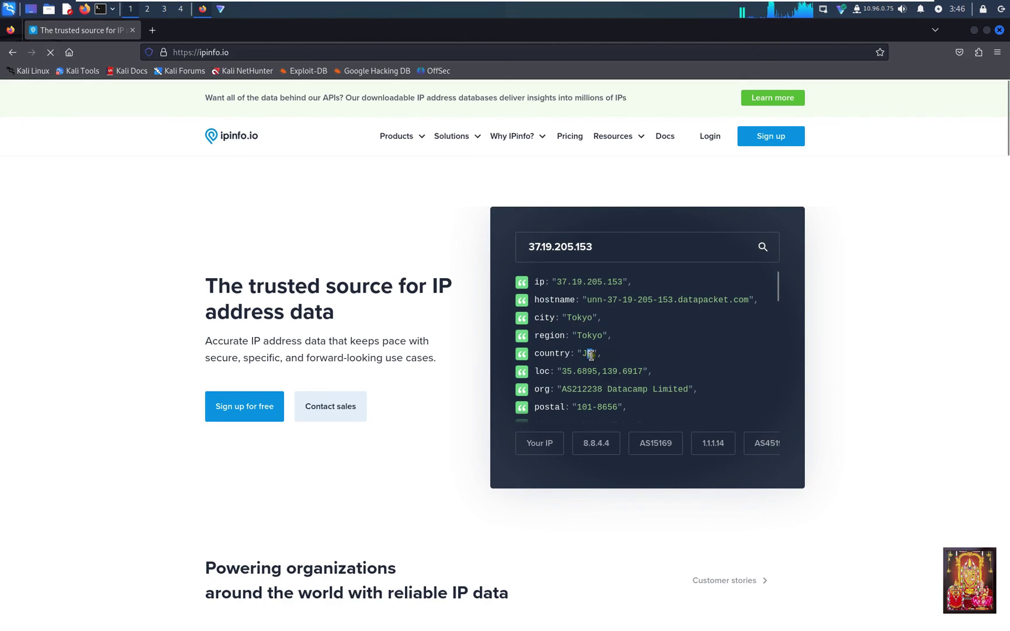
{"action": "double_click", "coordinate": [588, 353]}
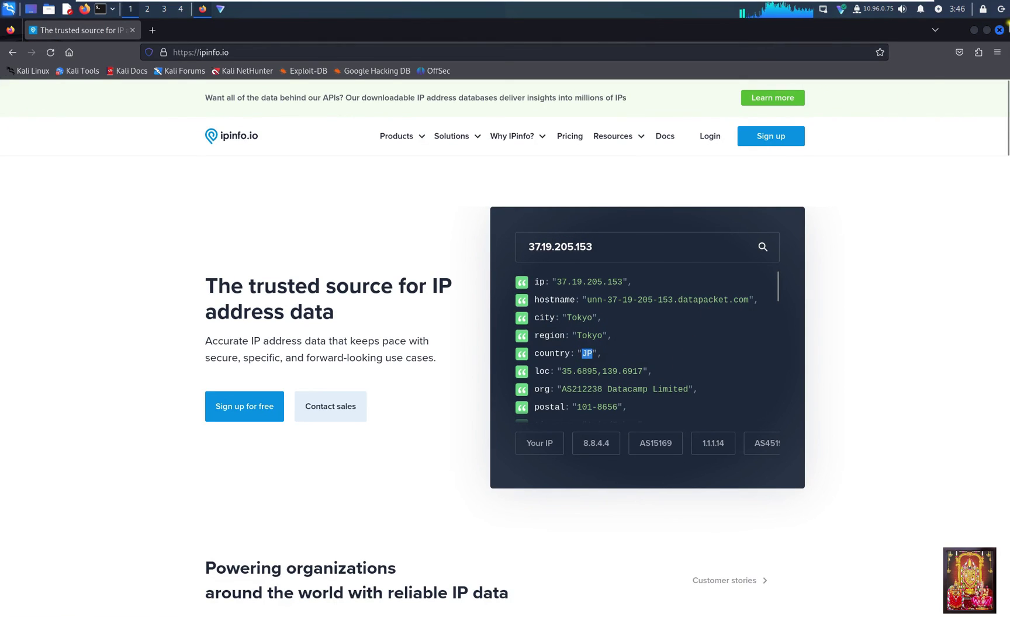
Close Firefox, disconnect Proton VPN from JP-FREE#199012 and close its window
{"action": "left_click", "coordinate": [1000, 30]}
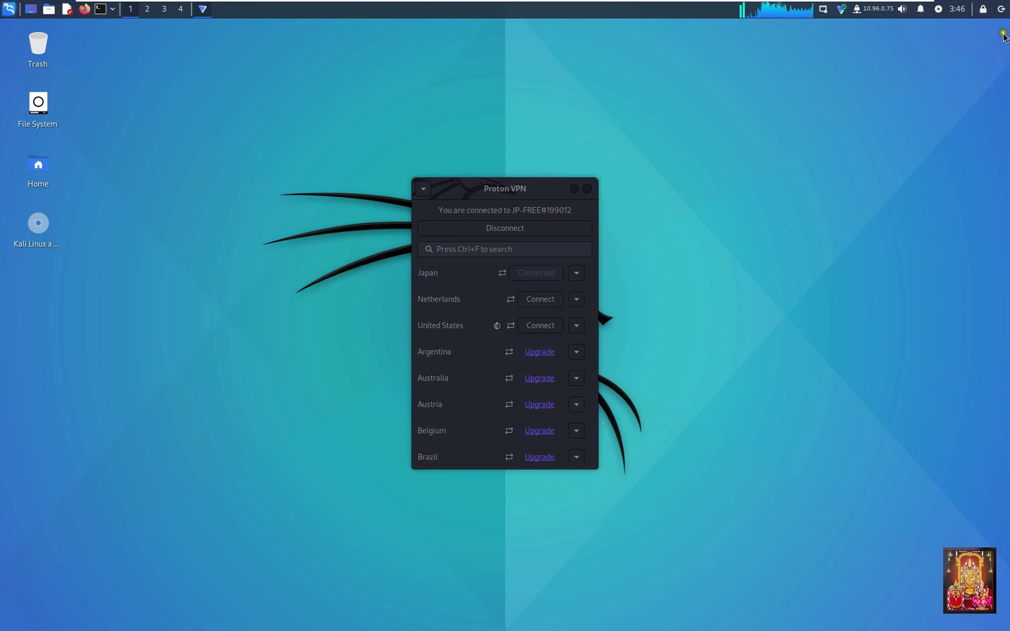
{"action": "left_click", "coordinate": [581, 229]}
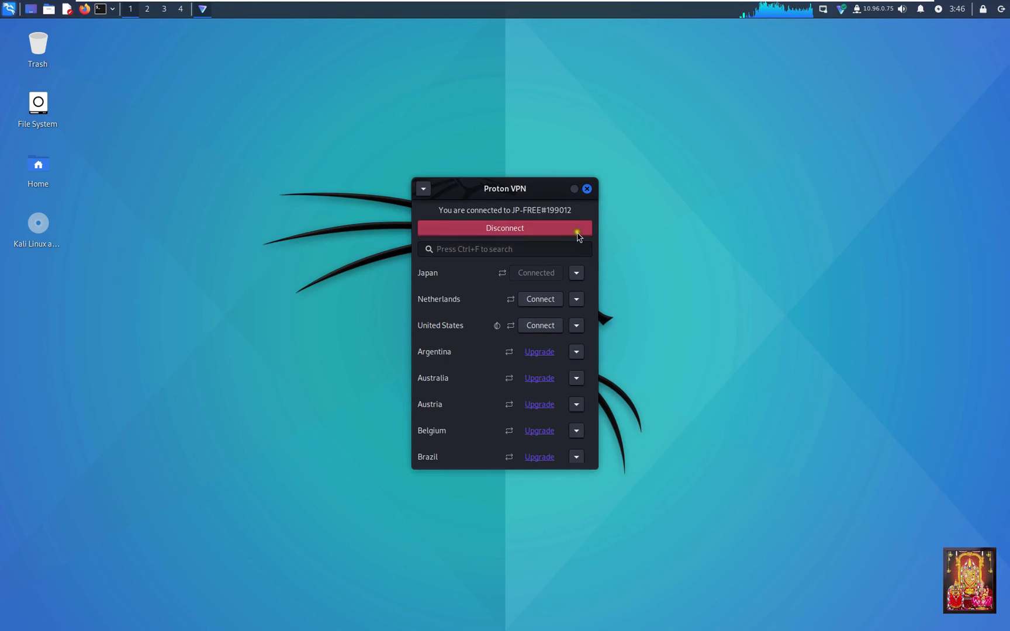
{"action": "left_click", "coordinate": [490, 229]}
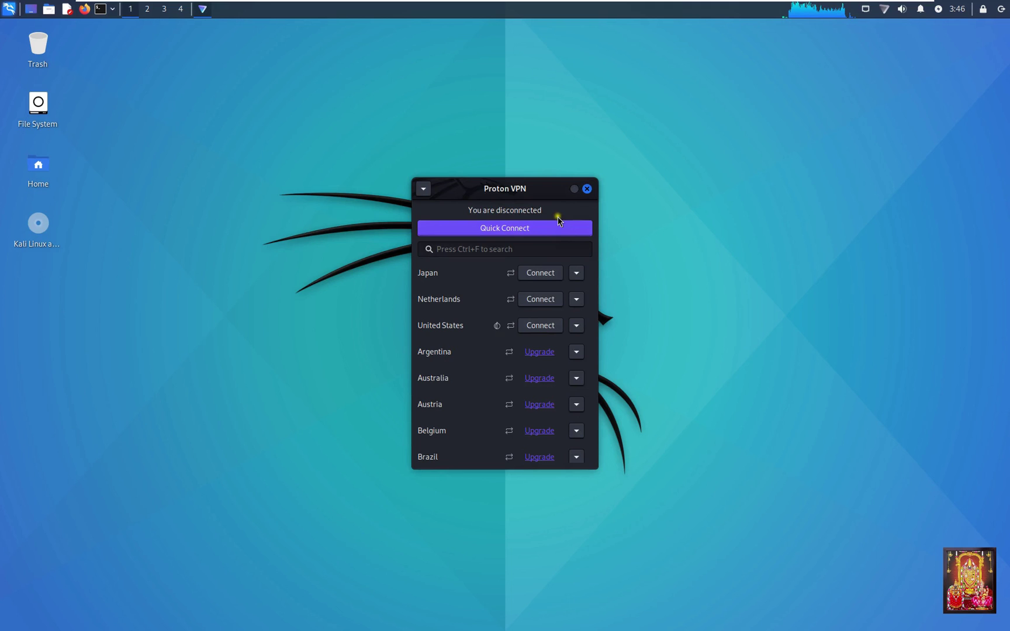
{"action": "left_click", "coordinate": [588, 189]}
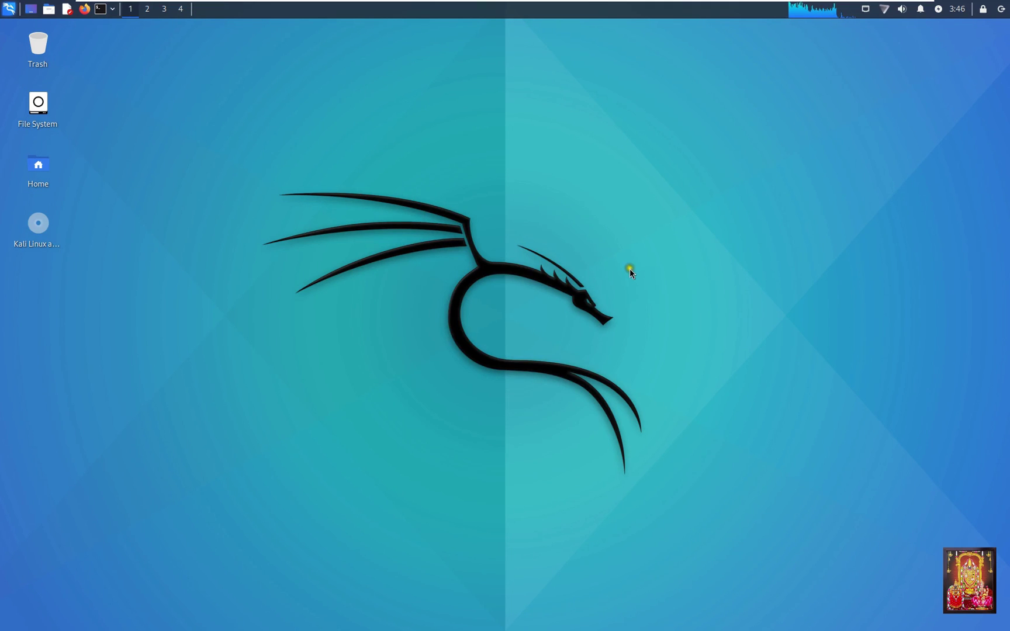